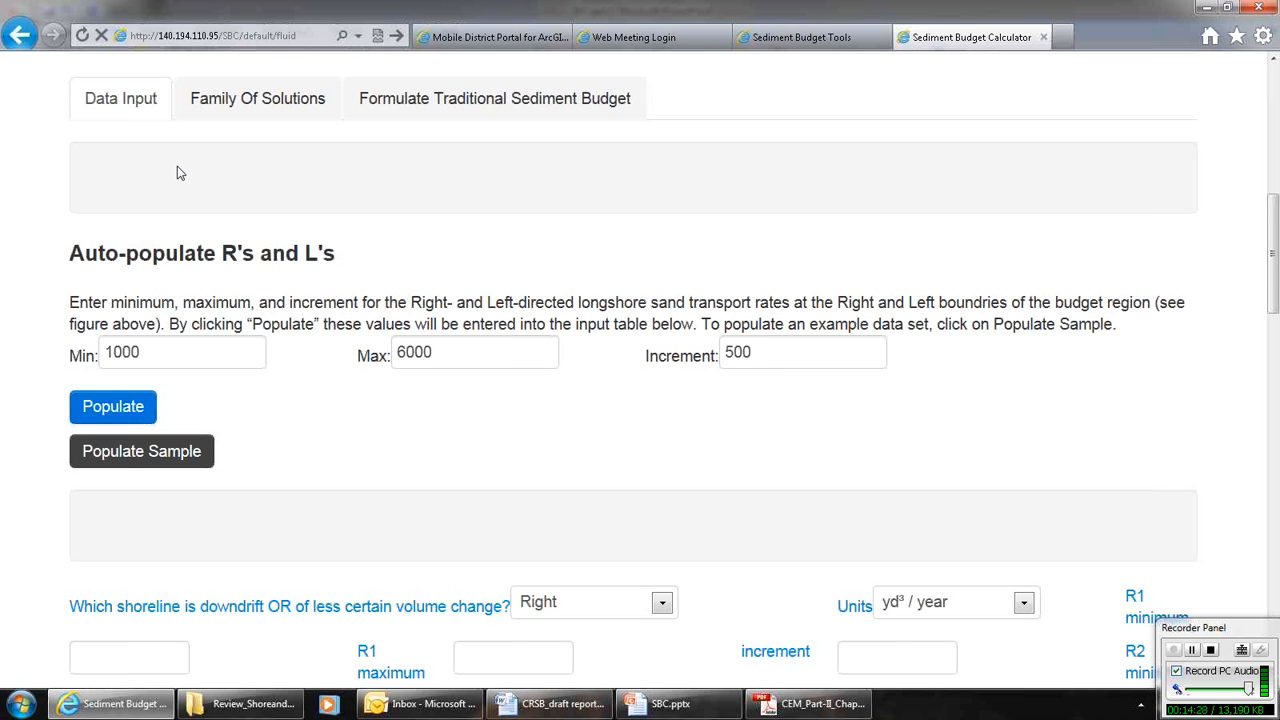
Check the unit choices available for the transport rates, keeping yd³ / year
{"action": "scroll", "coordinate": [180, 173], "scroll_direction": "down", "scroll_amount": 1}
{"action": "scroll", "coordinate": [180, 170], "scroll_direction": "down", "scroll_amount": 1}
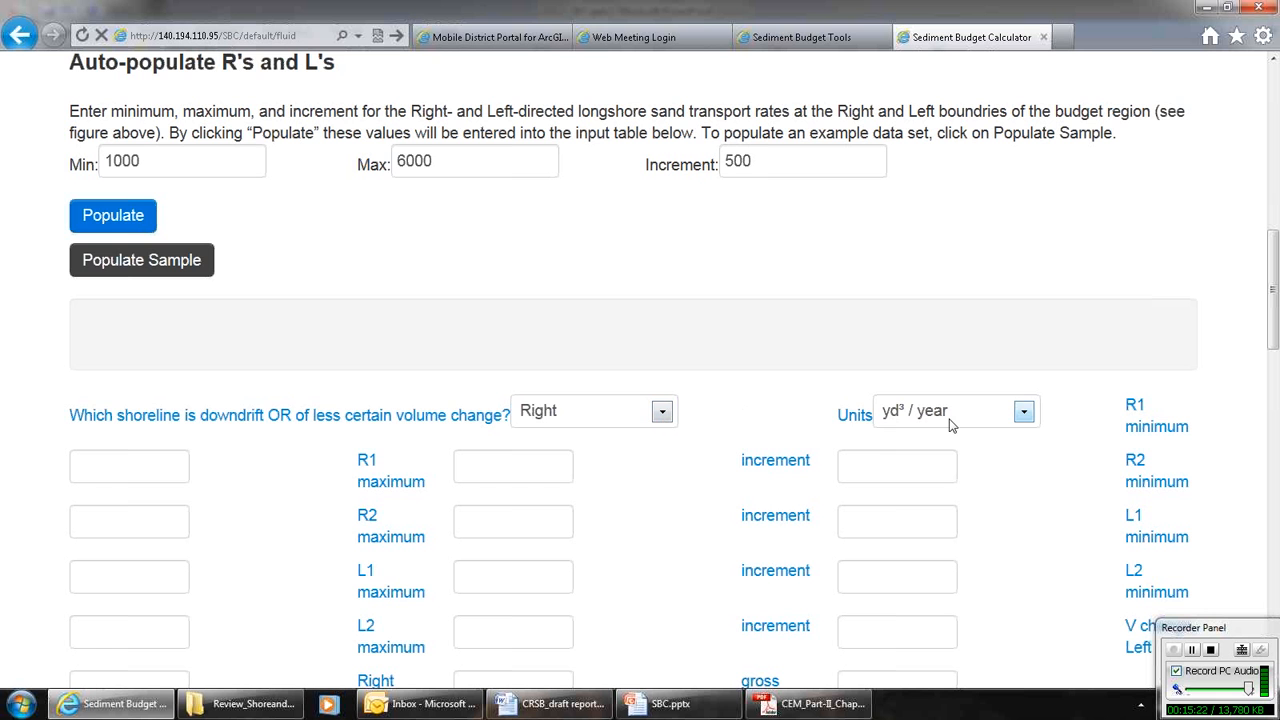
{"action": "left_click", "coordinate": [1023, 414]}
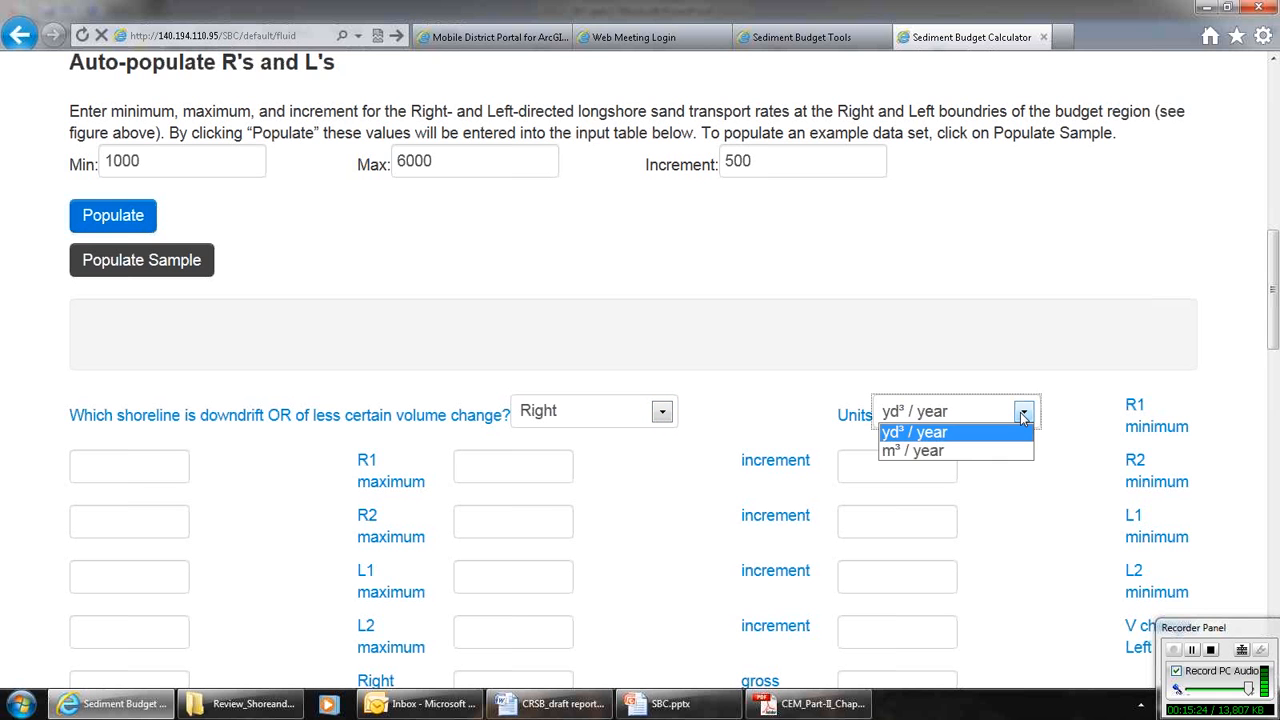
{"action": "left_click", "coordinate": [1023, 414]}
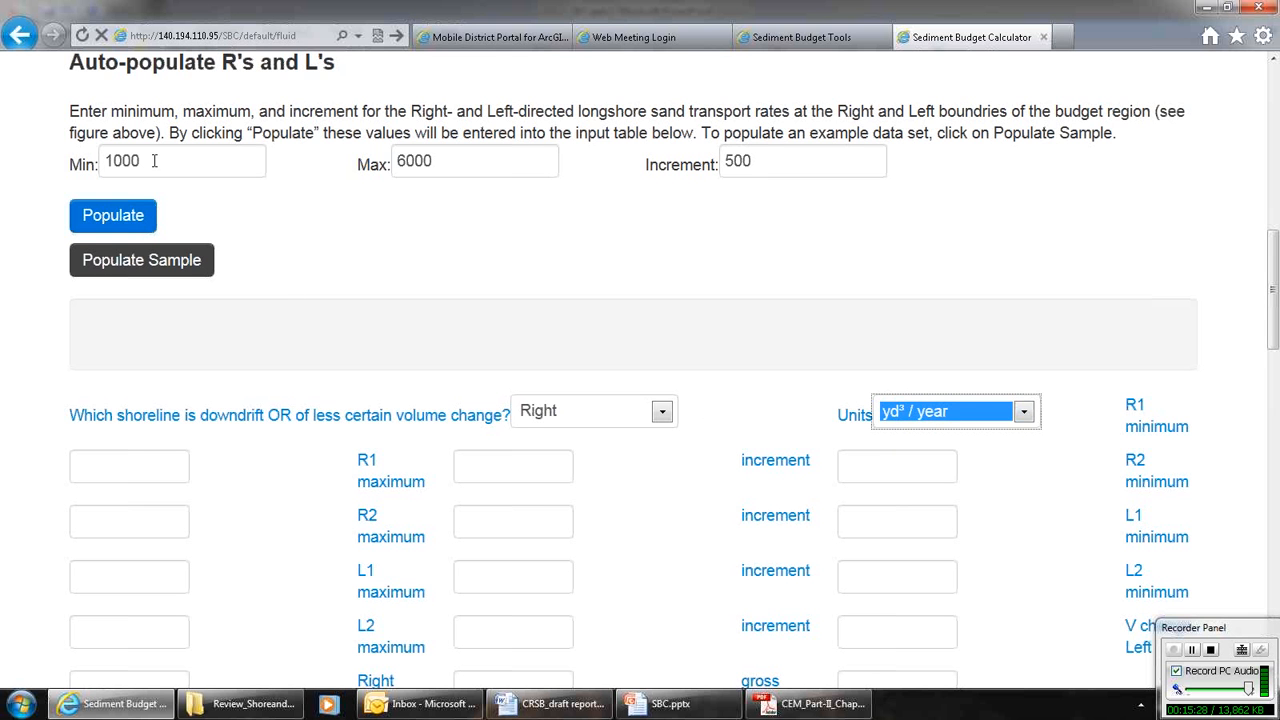
Auto-populate the R and L input table with a minimum of 100000, maximum of 500000 and increment of 50000
{"action": "left_click_drag", "start_coordinate": [277, 163], "coordinate": [58, 166]}
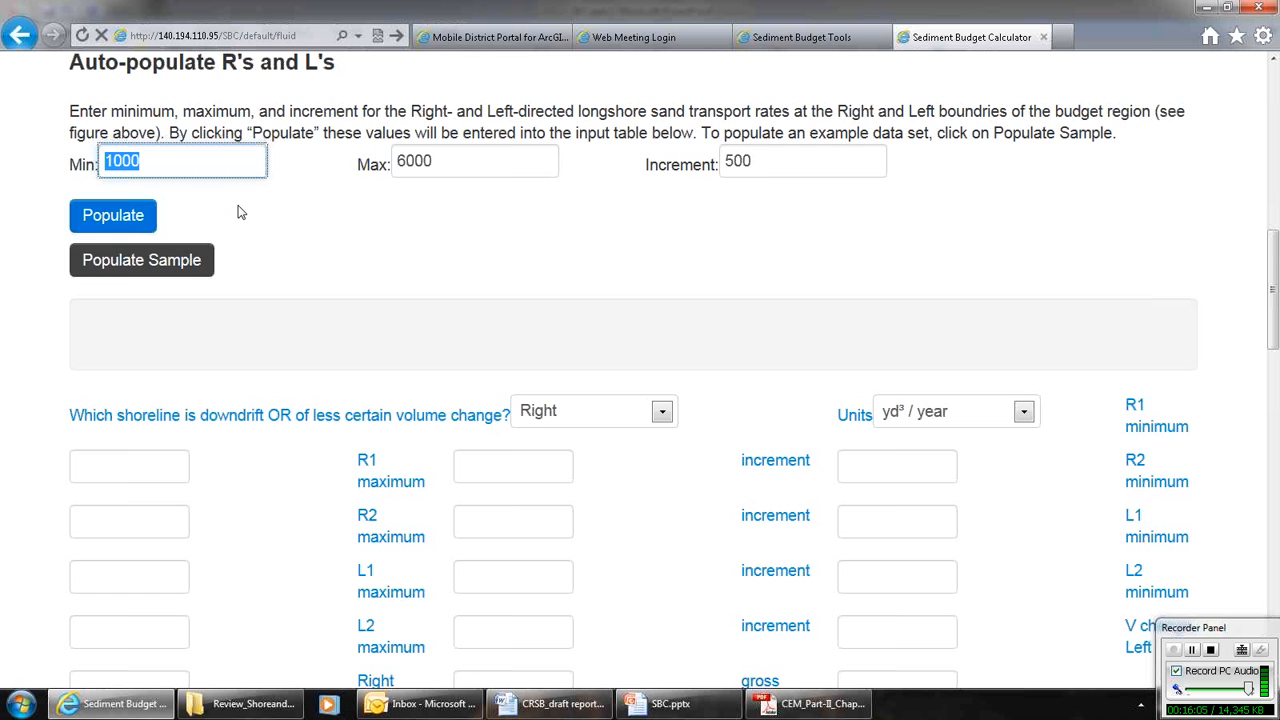
{"action": "type", "text": "100000"}
{"action": "key", "text": "Tab"}
{"action": "type", "text": "500000"}
{"action": "key", "text": "Tab"}
{"action": "type", "text": "50000"}
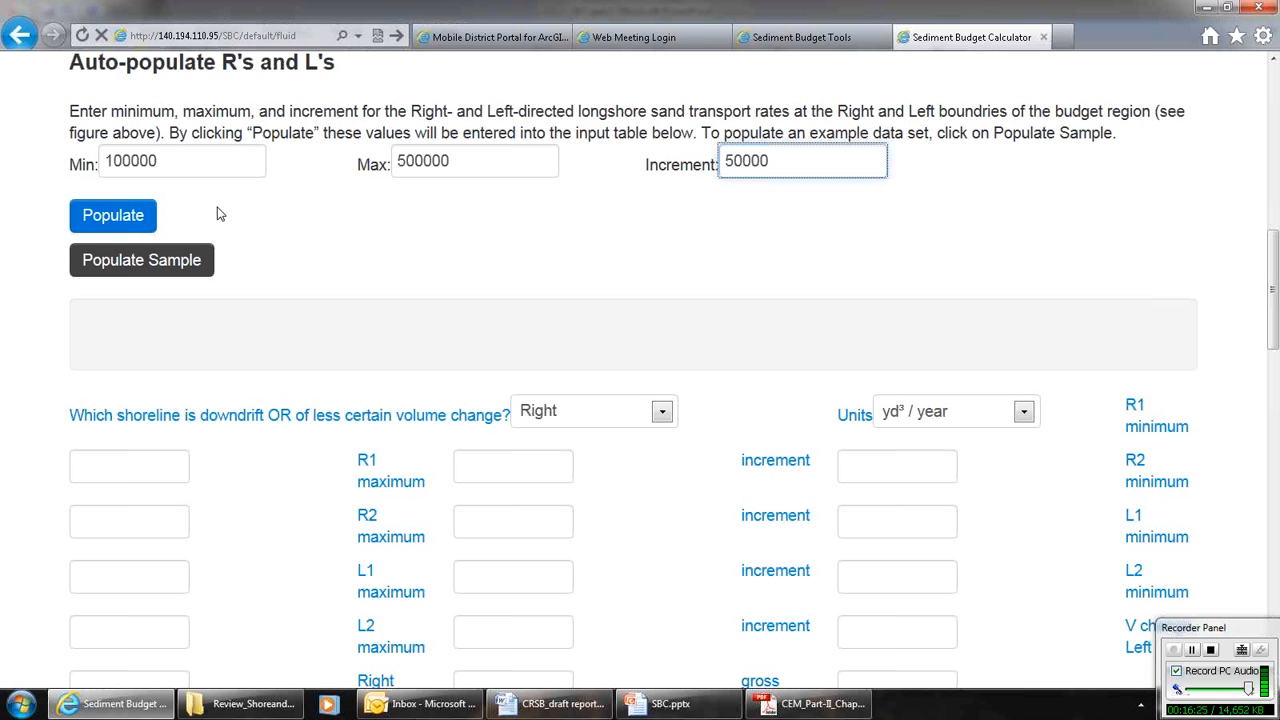
{"action": "left_click", "coordinate": [129, 229]}
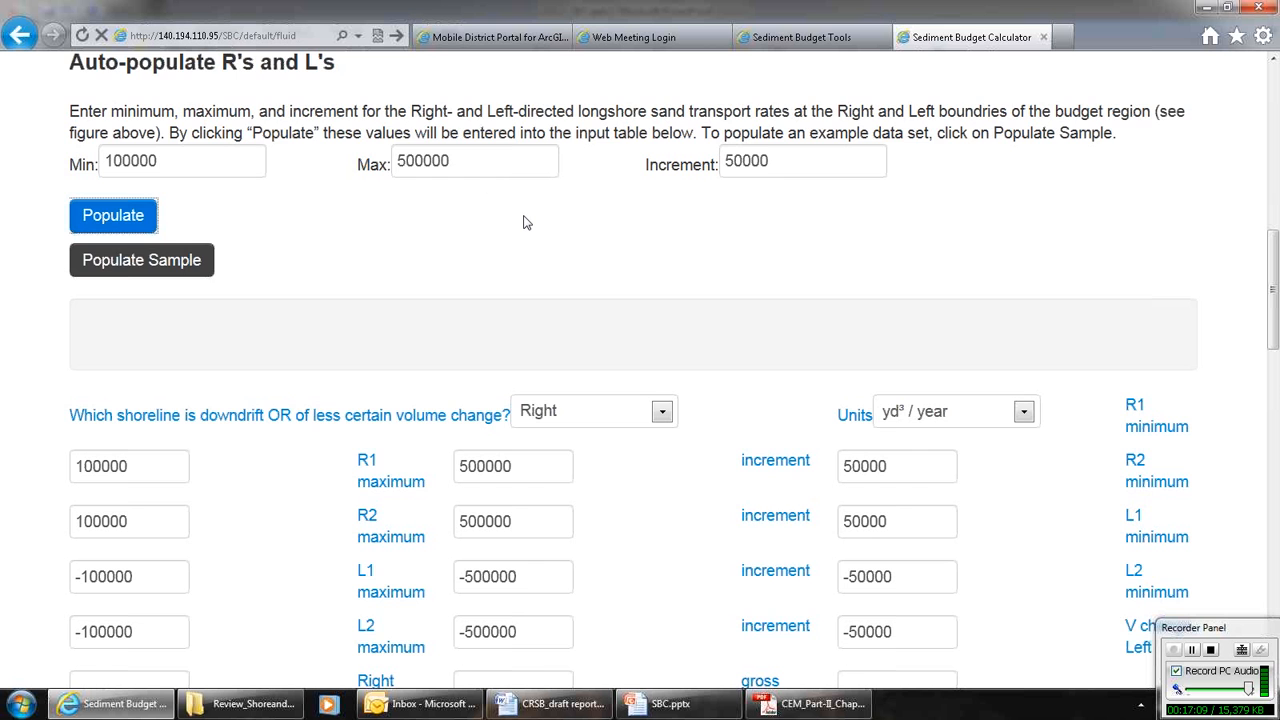
Set the volume change to -100000 for the left and -300000 for the right shoreline, and gross to 250000
{"action": "scroll", "coordinate": [525, 222], "scroll_direction": "down", "scroll_amount": 3}
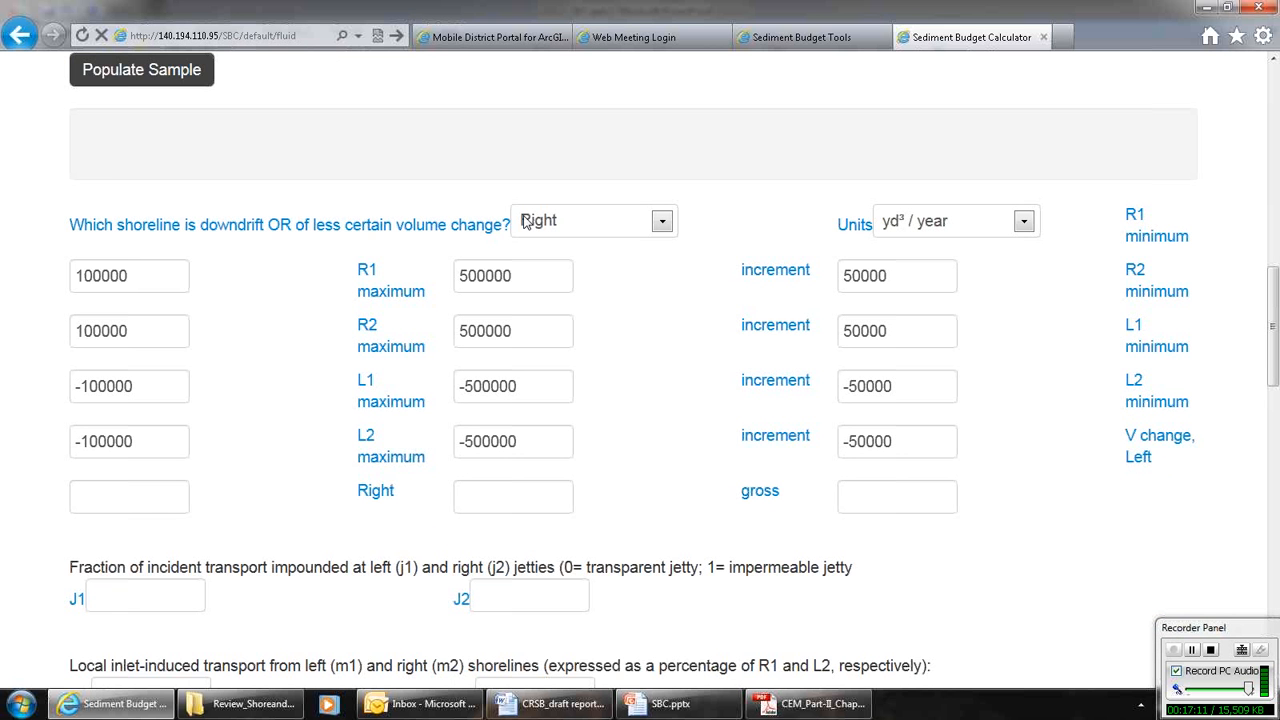
{"action": "scroll", "coordinate": [525, 222], "scroll_direction": "down", "scroll_amount": 2}
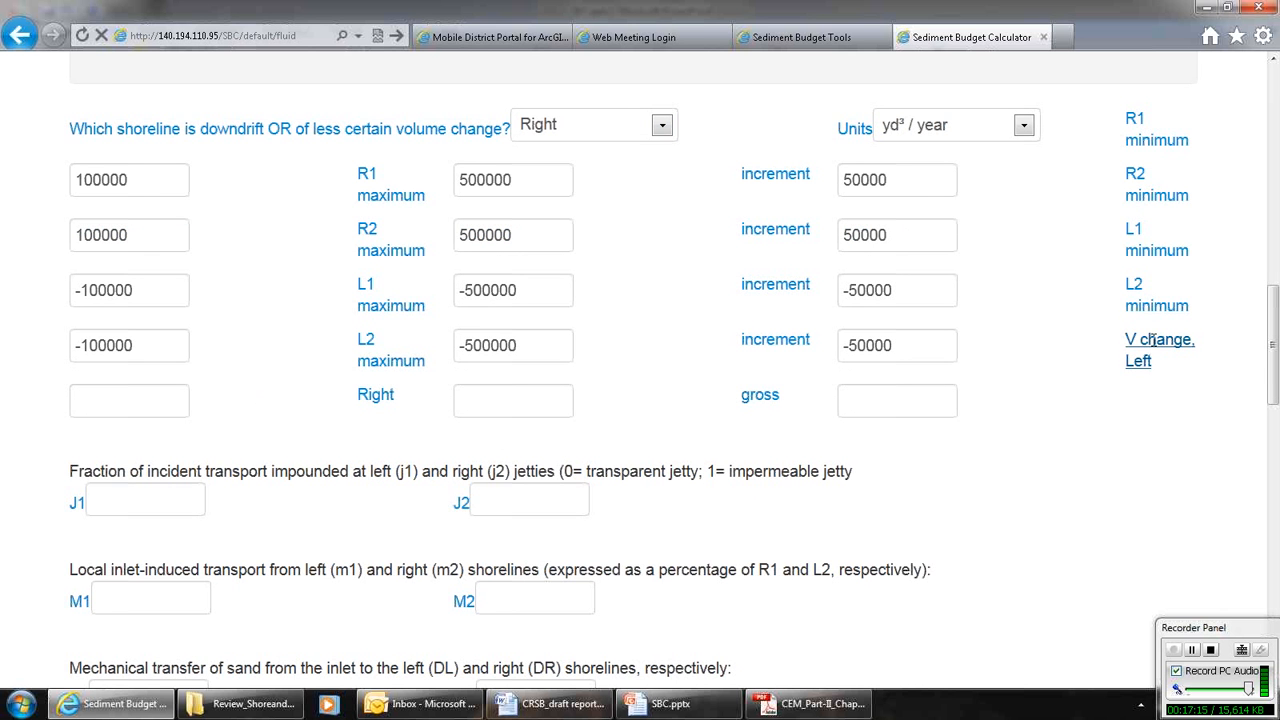
{"action": "mouse_move", "coordinate": [1165, 345]}
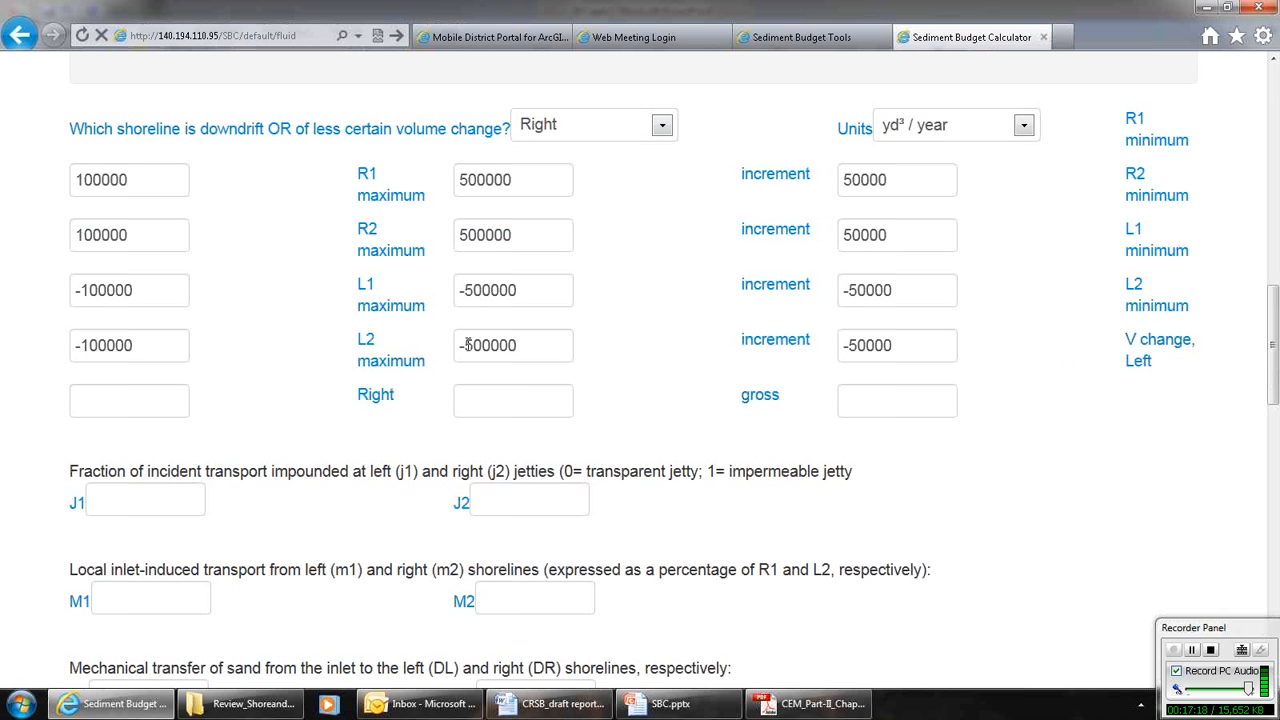
{"action": "left_click", "coordinate": [166, 398]}
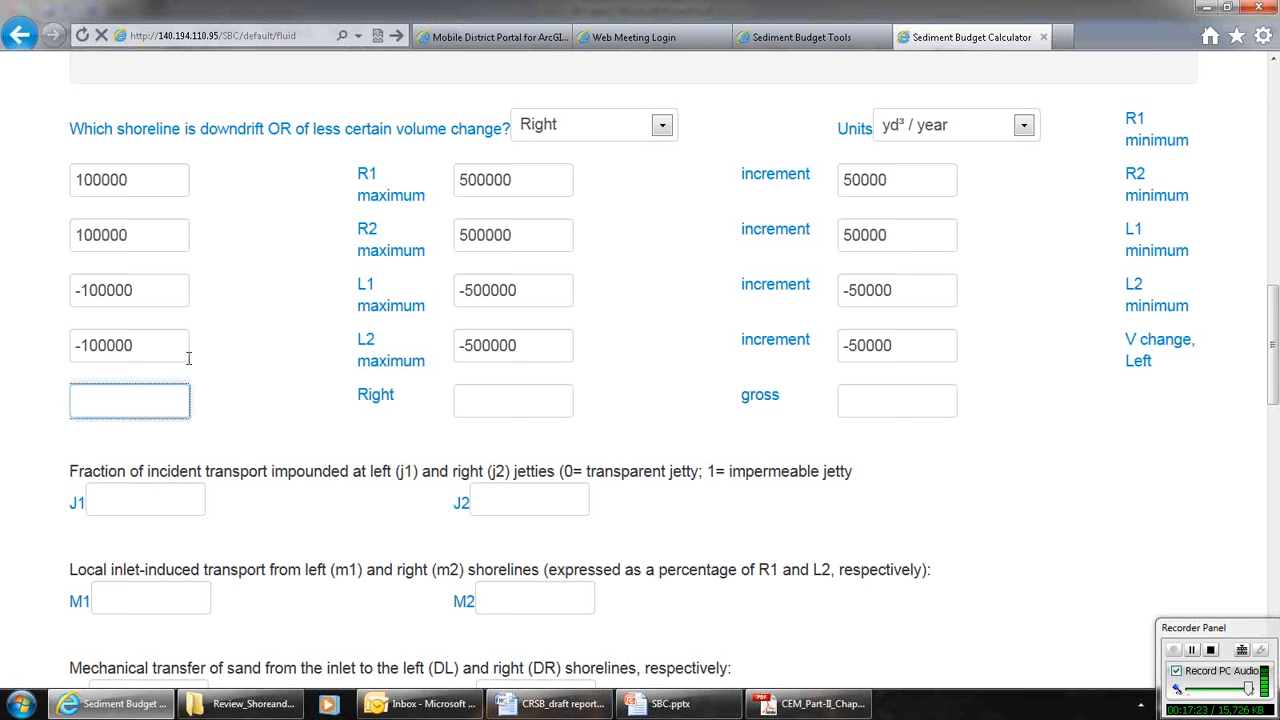
{"action": "type", "text": "-100000"}
{"action": "key", "text": "Tab"}
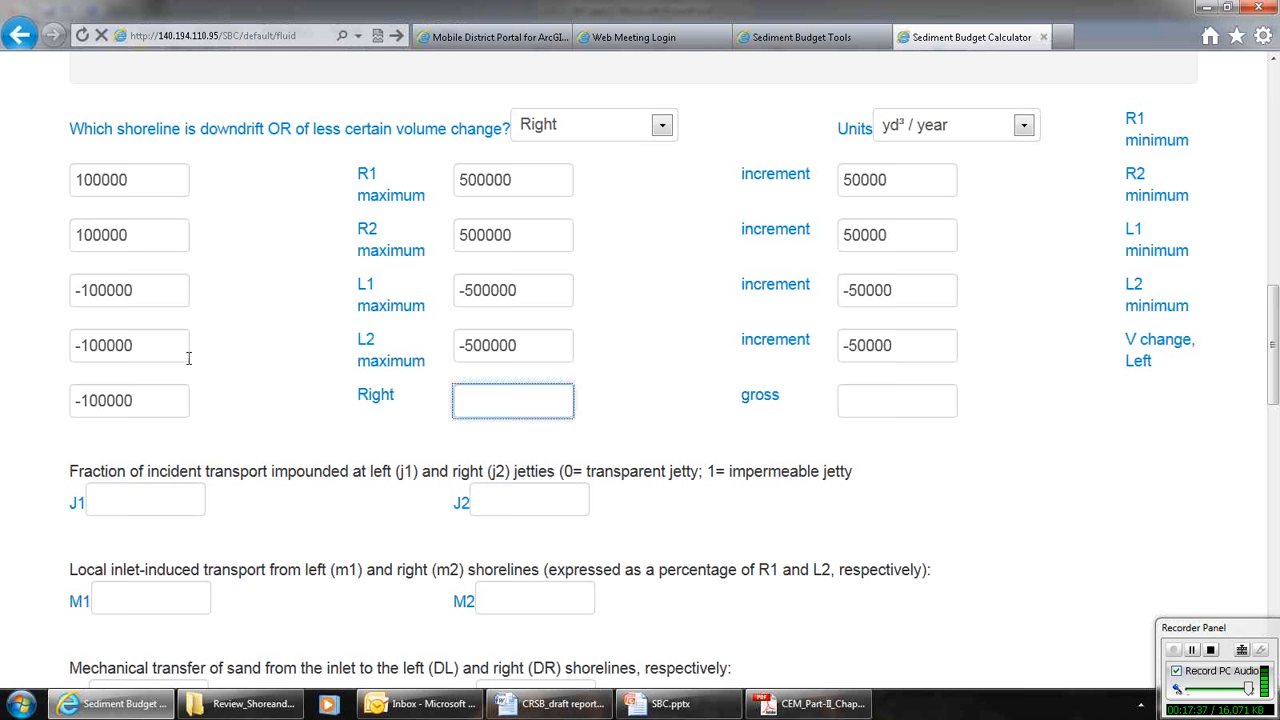
{"action": "type", "text": "-300000"}
{"action": "key", "text": "Tab"}
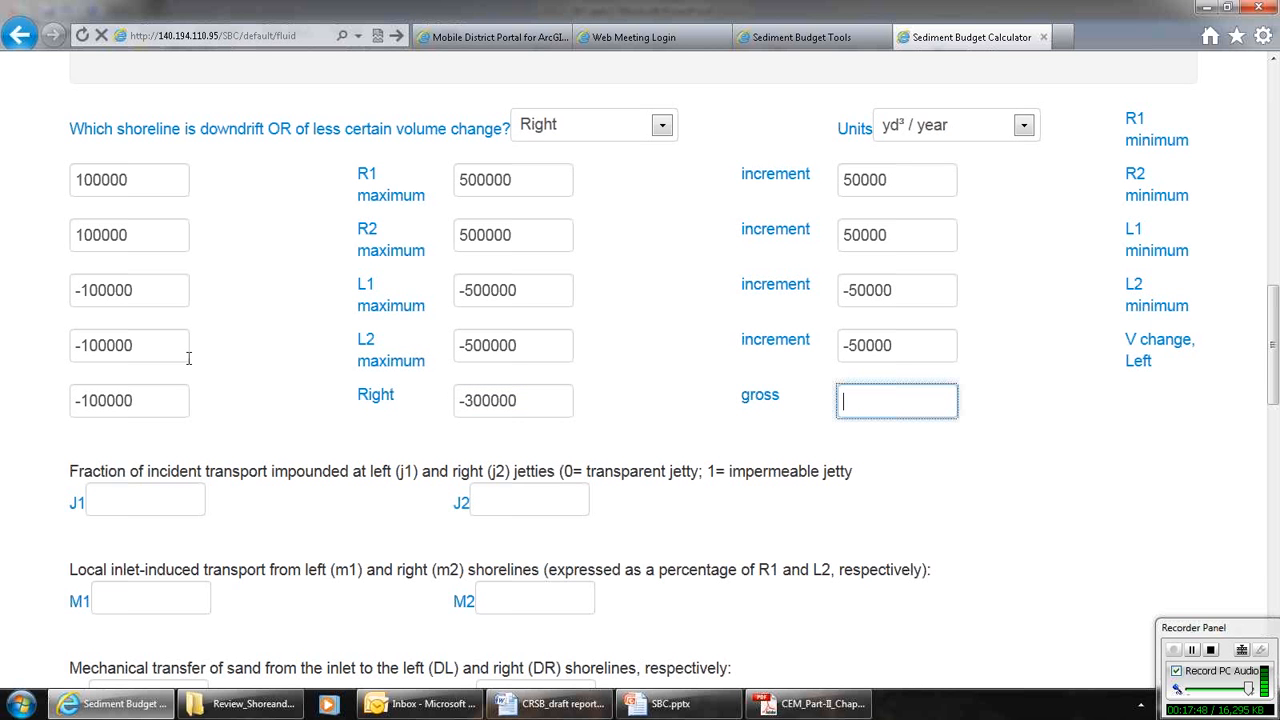
{"action": "type", "text": "250000"}
Review the sediment transport pathways diagram and its page of term definitions, and close both
{"action": "scroll", "coordinate": [188, 358], "scroll_direction": "up", "scroll_amount": 2}
{"action": "scroll", "coordinate": [188, 358], "scroll_direction": "up", "scroll_amount": 9}
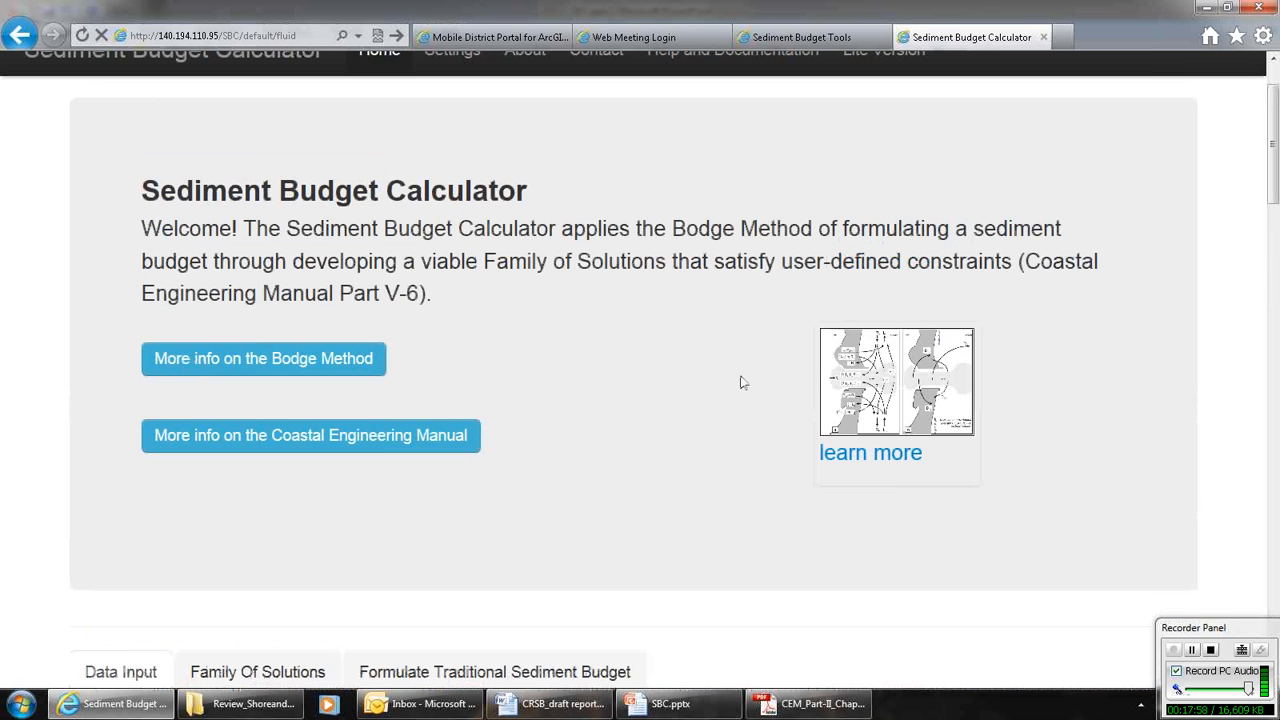
{"action": "left_click", "coordinate": [905, 390]}
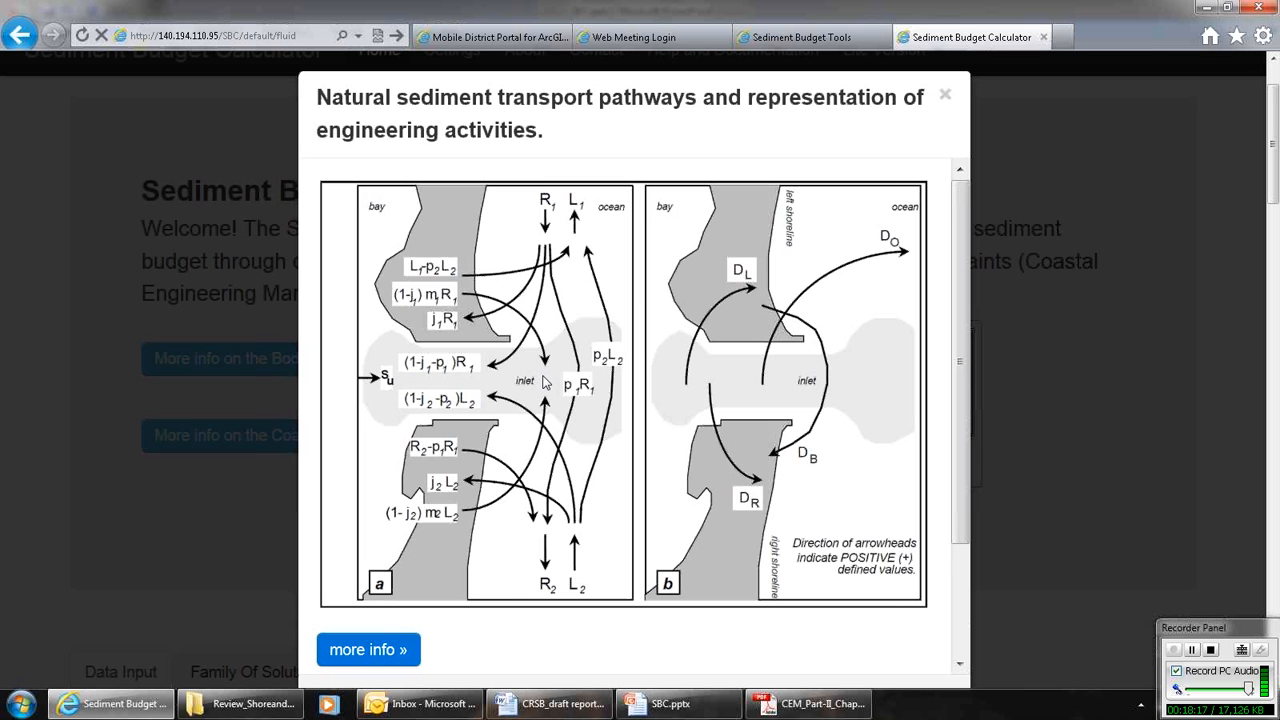
{"action": "scroll", "coordinate": [544, 382], "scroll_direction": "down", "scroll_amount": 1}
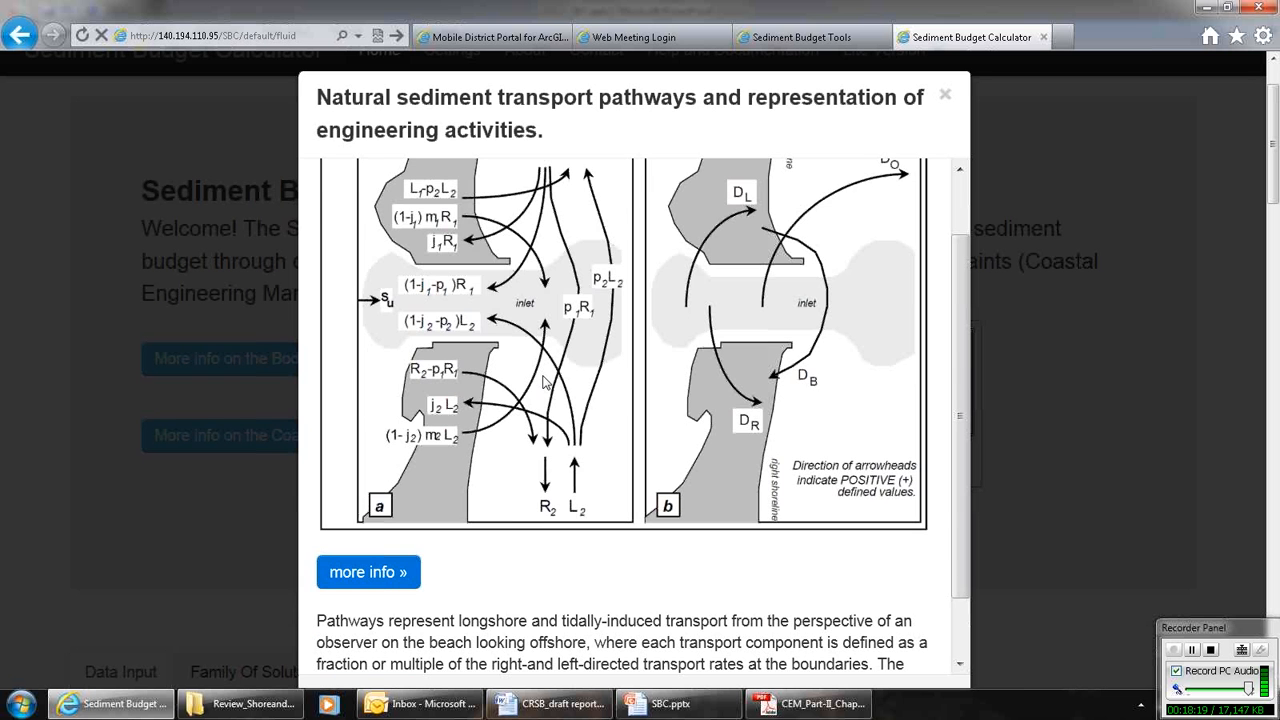
{"action": "left_click", "coordinate": [392, 572]}
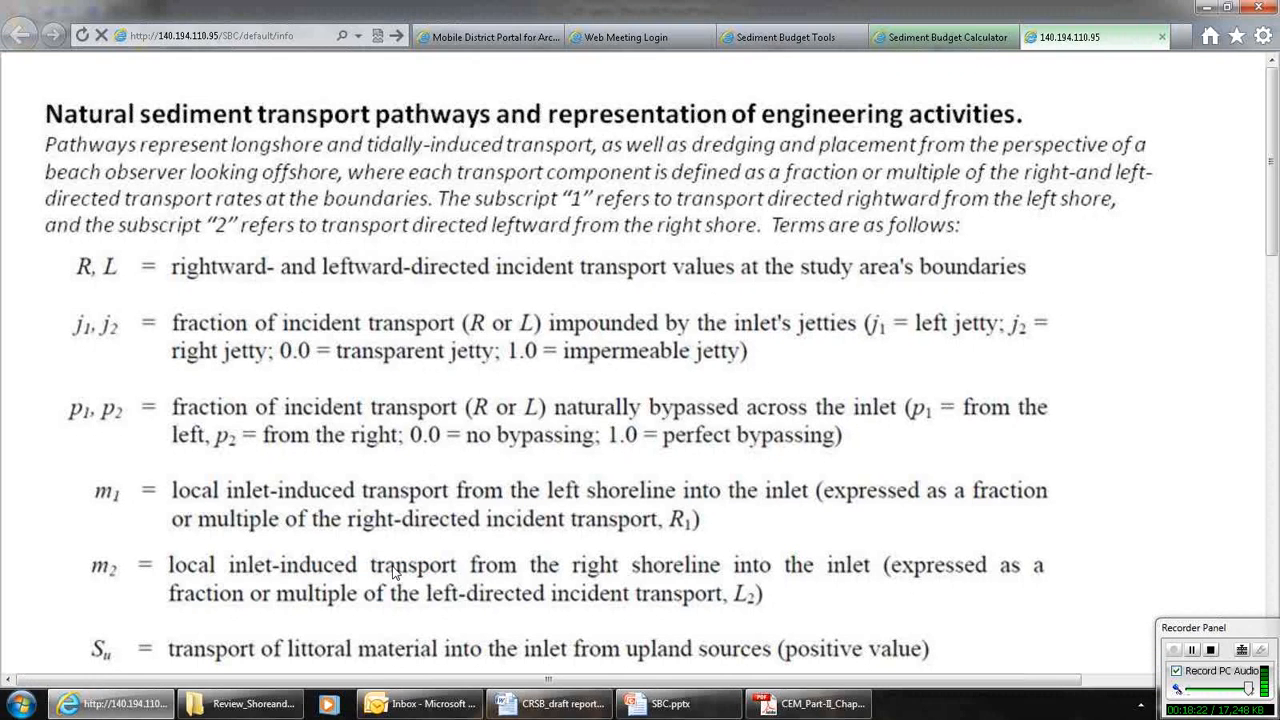
{"action": "left_click", "coordinate": [1162, 37]}
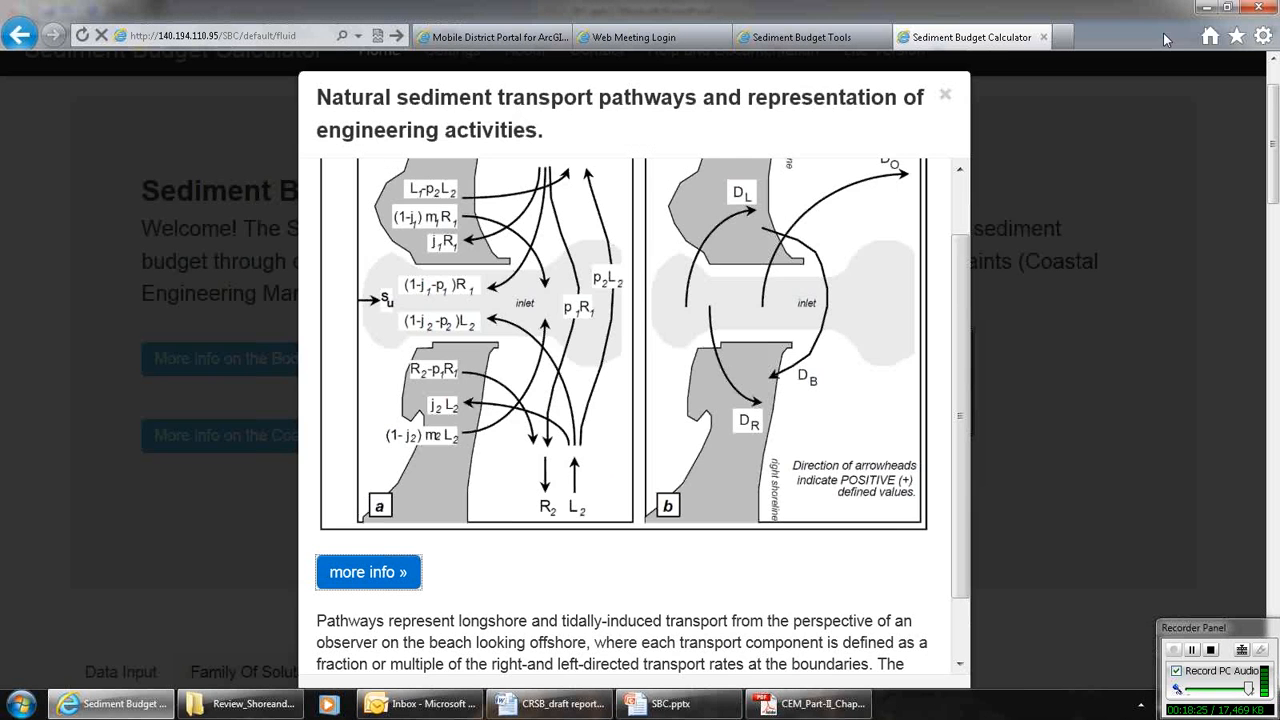
{"action": "left_click", "coordinate": [946, 97]}
Set the fractions of incident transport impounded at the jetties, J1 and J2, to 0
{"action": "scroll", "coordinate": [744, 380], "scroll_direction": "down", "scroll_amount": 5}
{"action": "scroll", "coordinate": [744, 383], "scroll_direction": "down", "scroll_amount": 5}
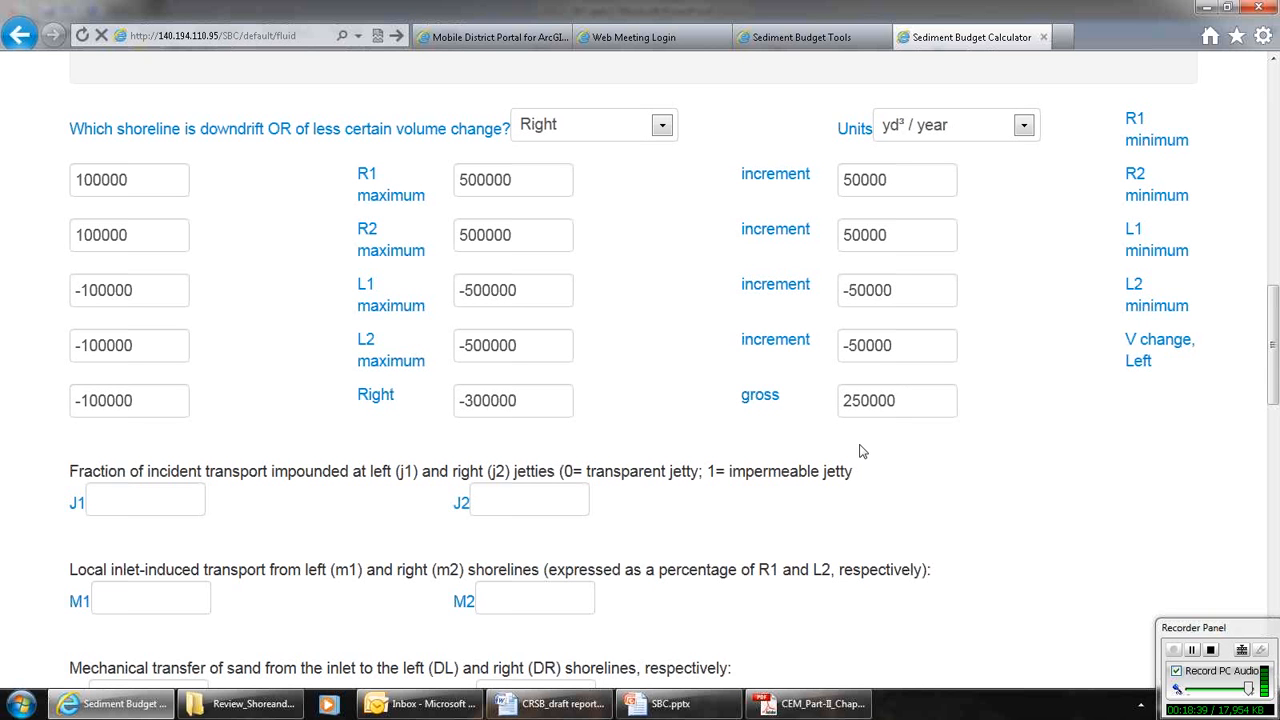
{"action": "scroll", "coordinate": [862, 451], "scroll_direction": "down", "scroll_amount": 1}
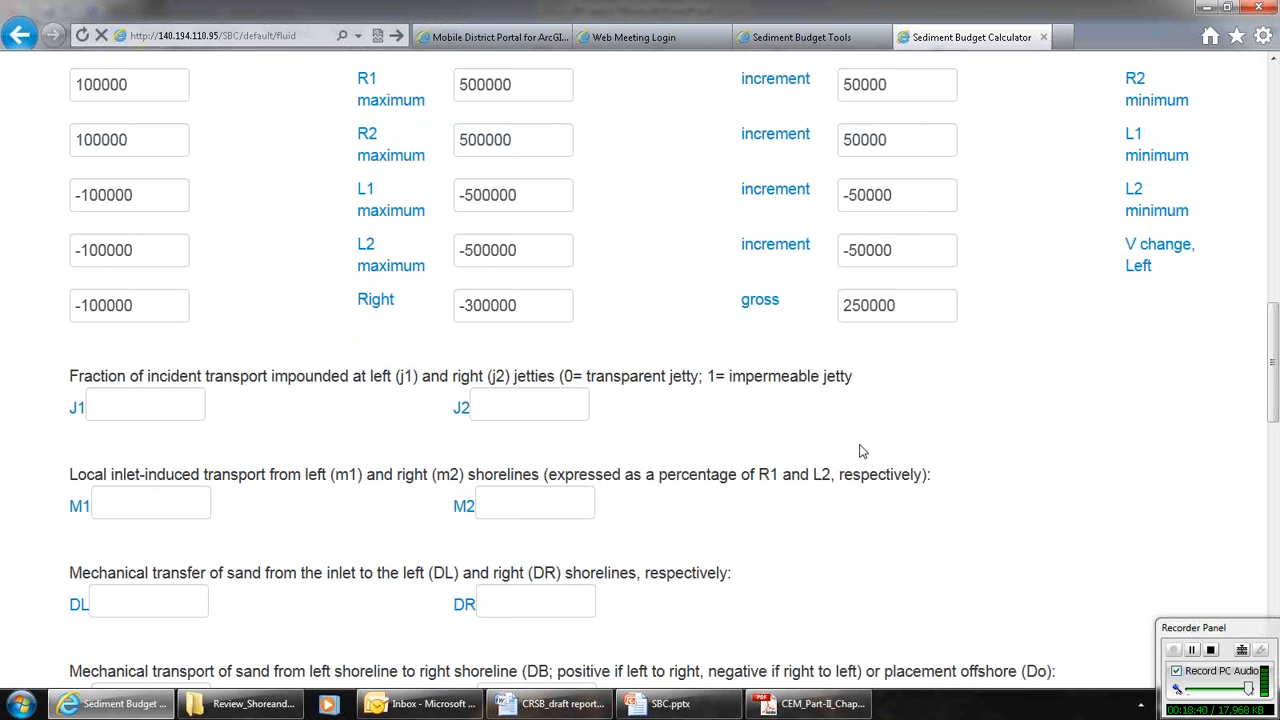
{"action": "scroll", "coordinate": [862, 451], "scroll_direction": "down", "scroll_amount": 1}
{"action": "left_click", "coordinate": [106, 314]}
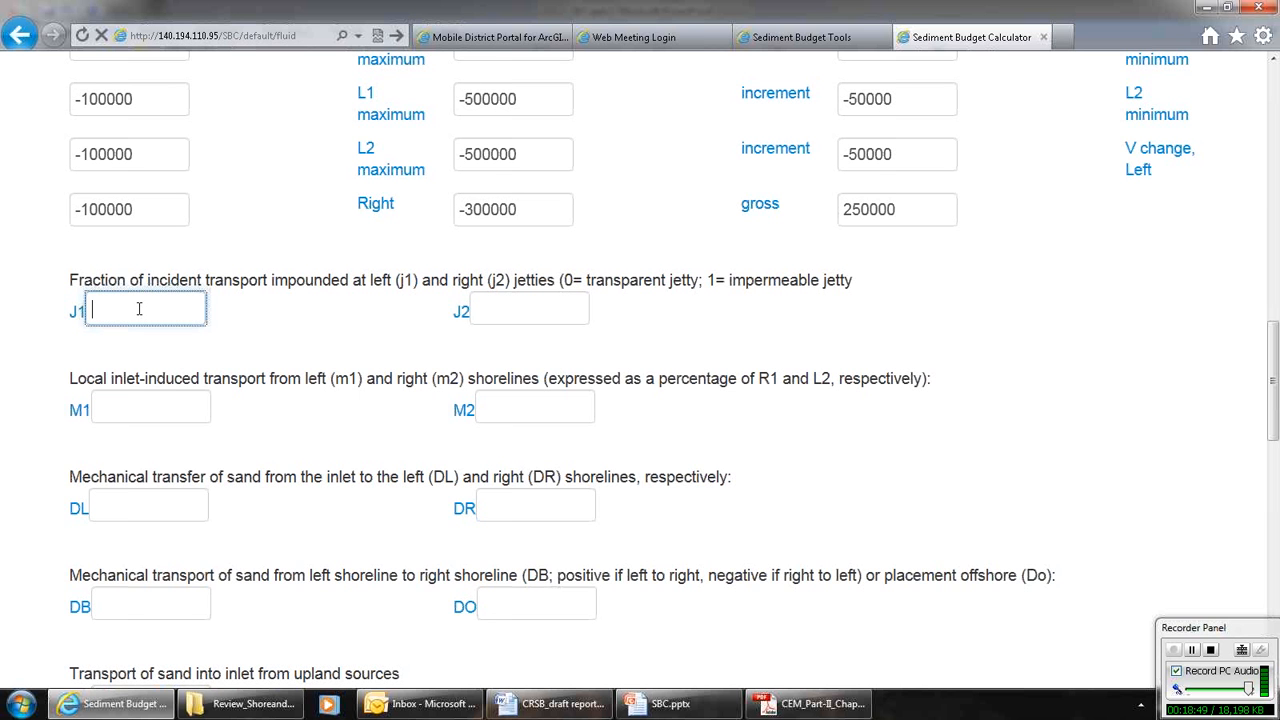
{"action": "type", "text": "0"}
{"action": "key", "text": "Tab"}
{"action": "type", "text": "0"}
{"action": "key", "text": "Tab"}
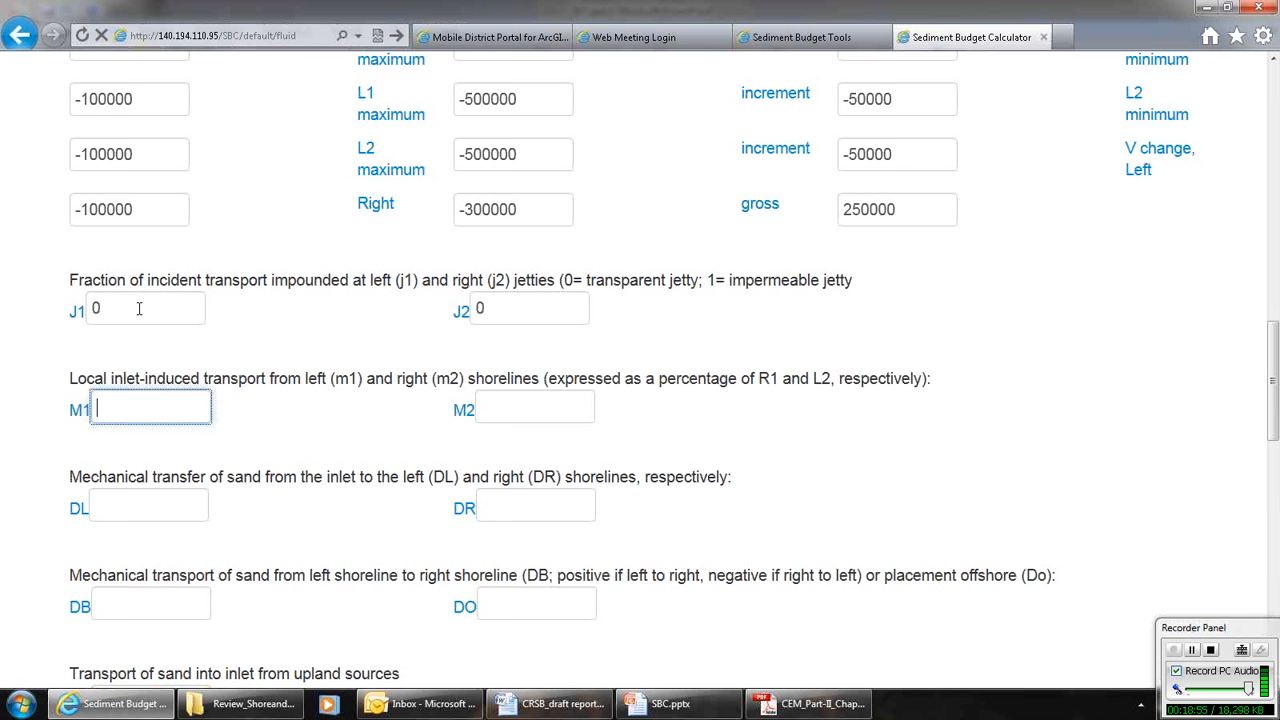
Set the local inlet-induced transport to 0.2 for M1 and 0.4 for M2
{"action": "type", "text": "0.2"}
{"action": "key", "text": "Tab"}
{"action": "type", "text": "0.4"}
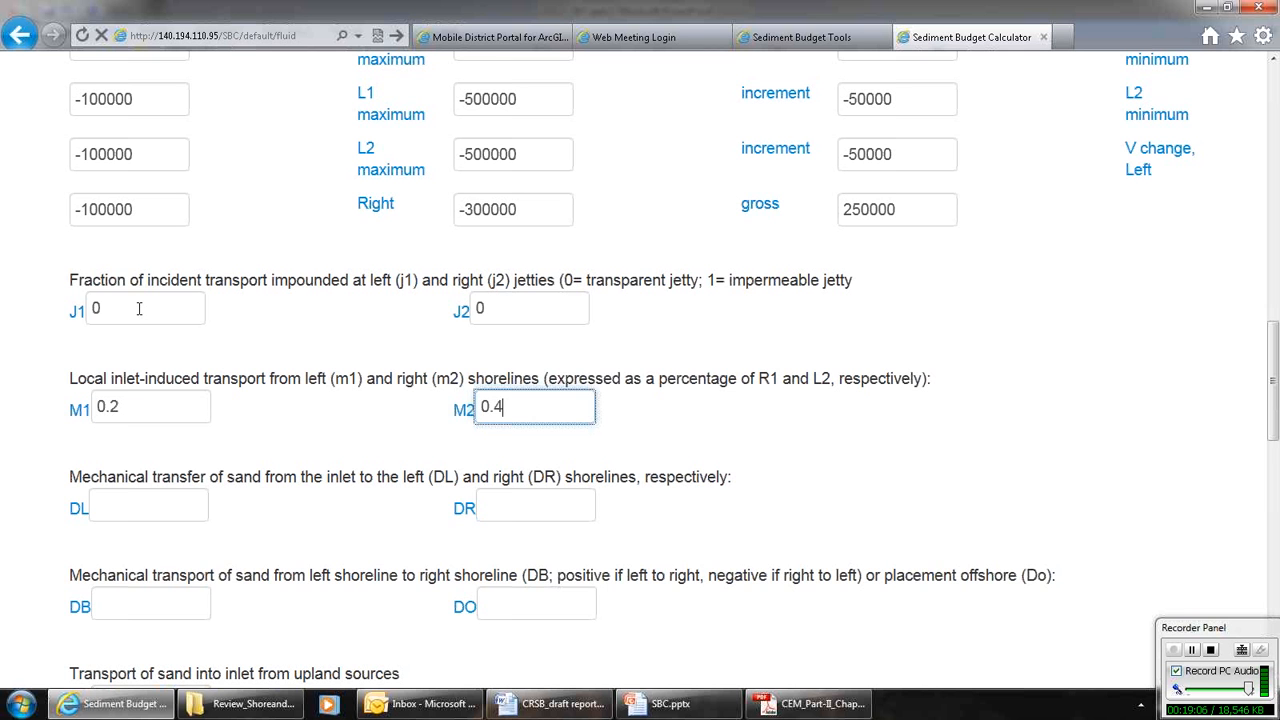
{"action": "left_click", "coordinate": [122, 410]}
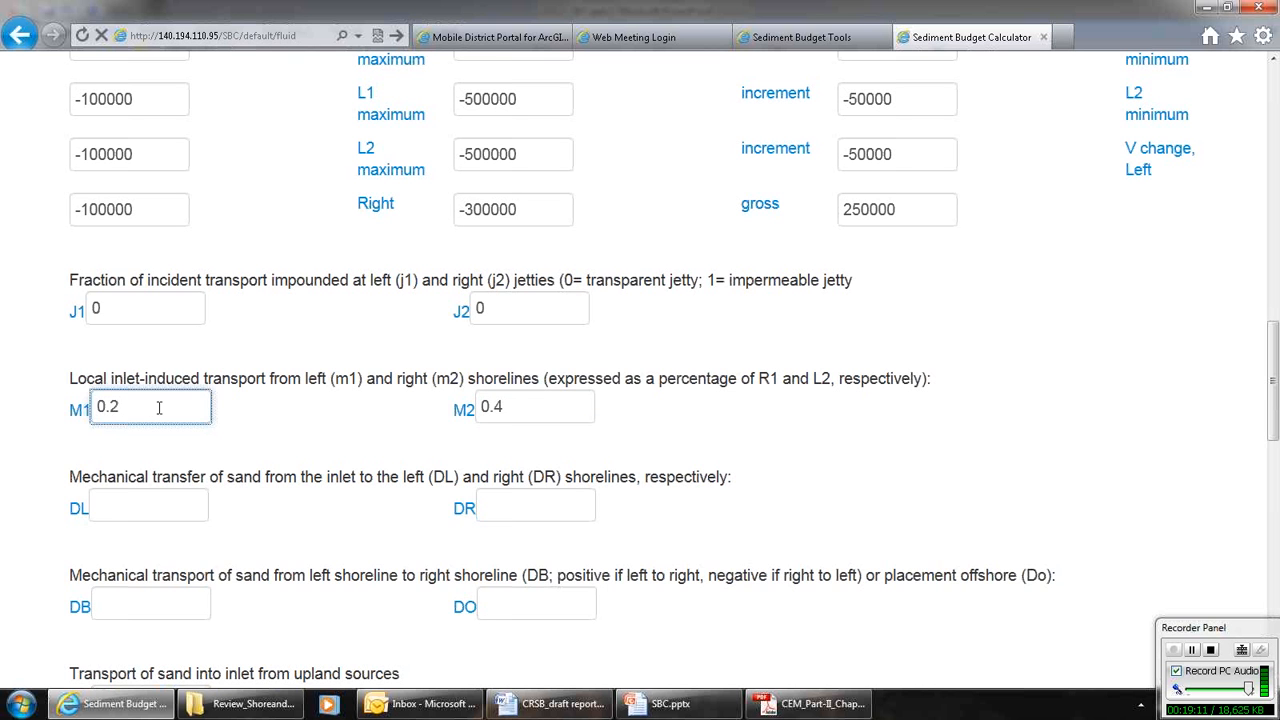
{"action": "left_click", "coordinate": [505, 407]}
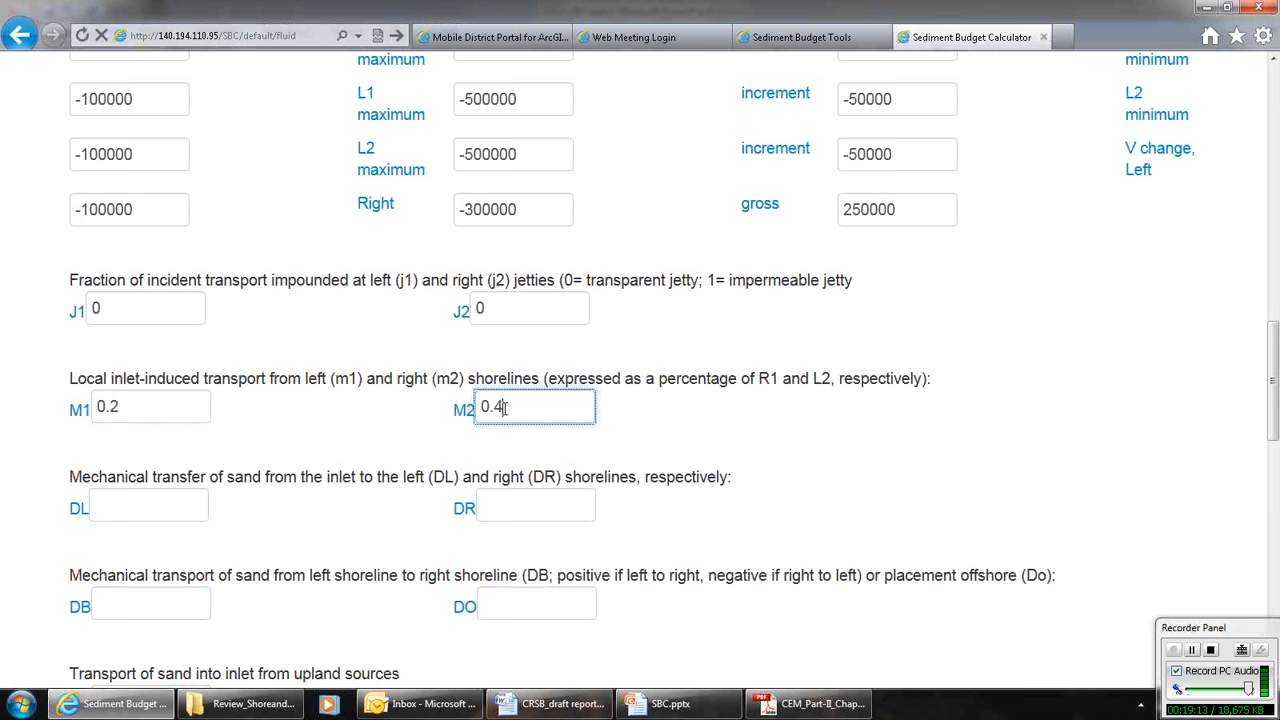
Set the mechanical transfer of sand from the inlet to the shorelines, DL and DR, to 0
{"action": "scroll", "coordinate": [505, 407], "scroll_direction": "down", "scroll_amount": 1}
{"action": "left_click", "coordinate": [192, 414]}
{"action": "type", "text": "0"}
{"action": "key", "text": "Tab"}
{"action": "type", "text": "0"}
{"action": "key", "text": "Tab"}
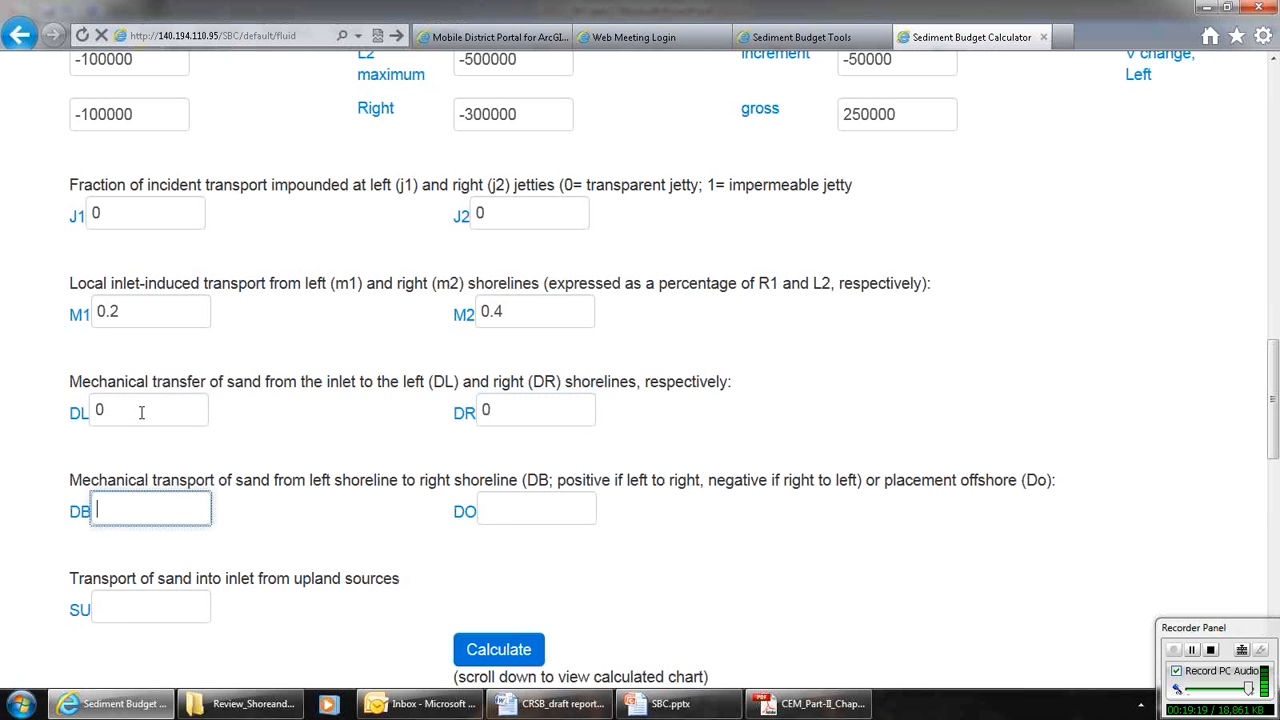
Set the mechanical transport DB, offshore placement DO and upland source transport SU to 0
{"action": "type", "text": "0"}
{"action": "key", "text": "Tab"}
{"action": "type", "text": "0"}
{"action": "key", "text": "Tab"}
{"action": "type", "text": "0"}
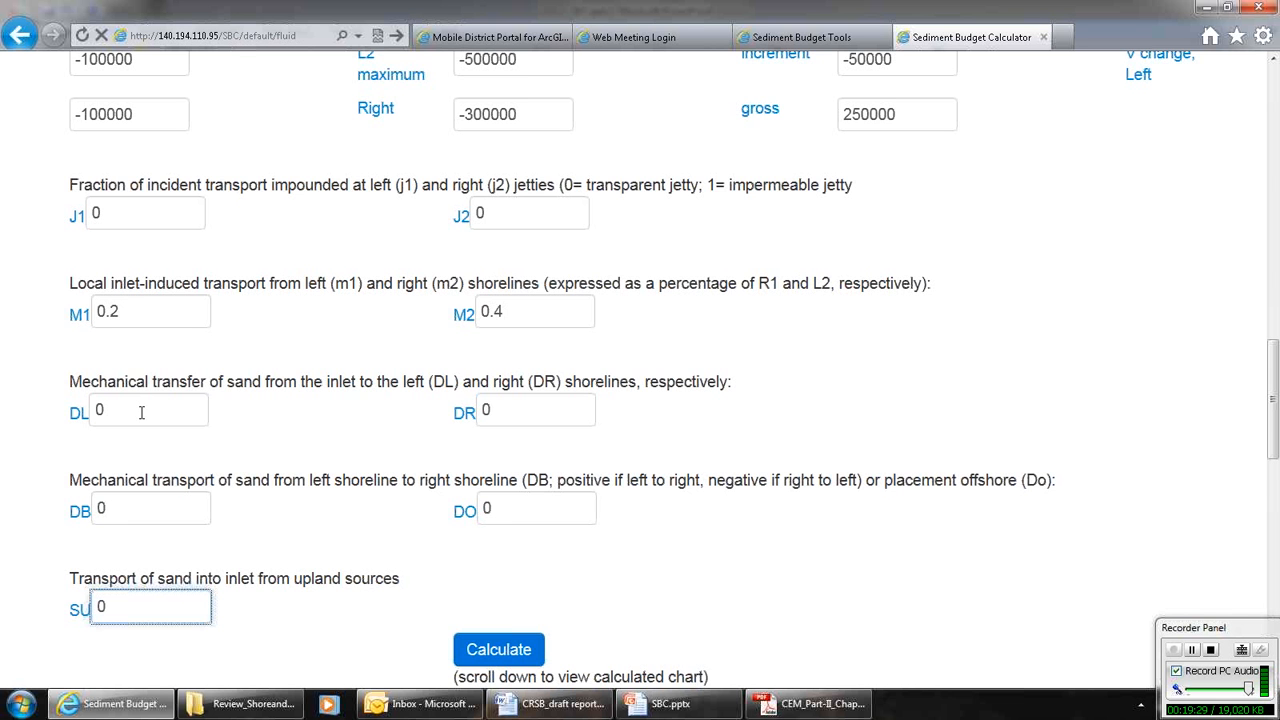
Calculate the family of solutions from the entered sediment budget values
{"action": "scroll", "coordinate": [141, 412], "scroll_direction": "down", "scroll_amount": 2}
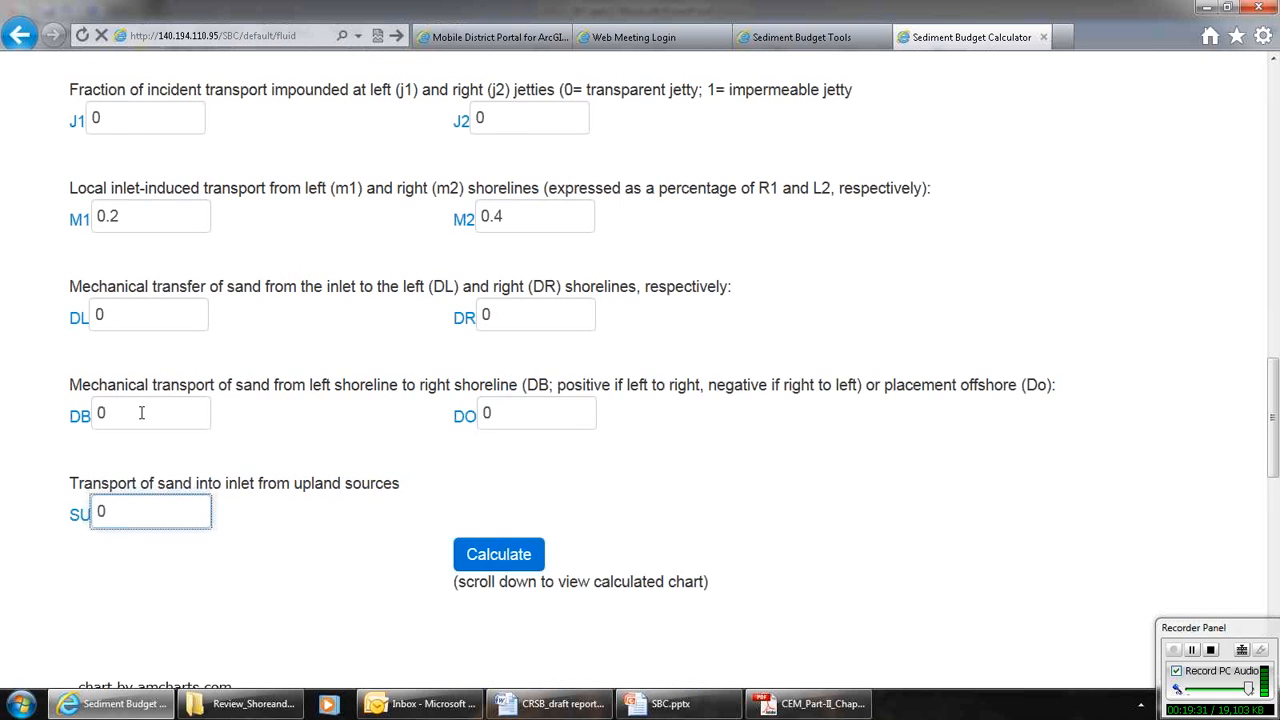
{"action": "scroll", "coordinate": [141, 412], "scroll_direction": "down", "scroll_amount": 2}
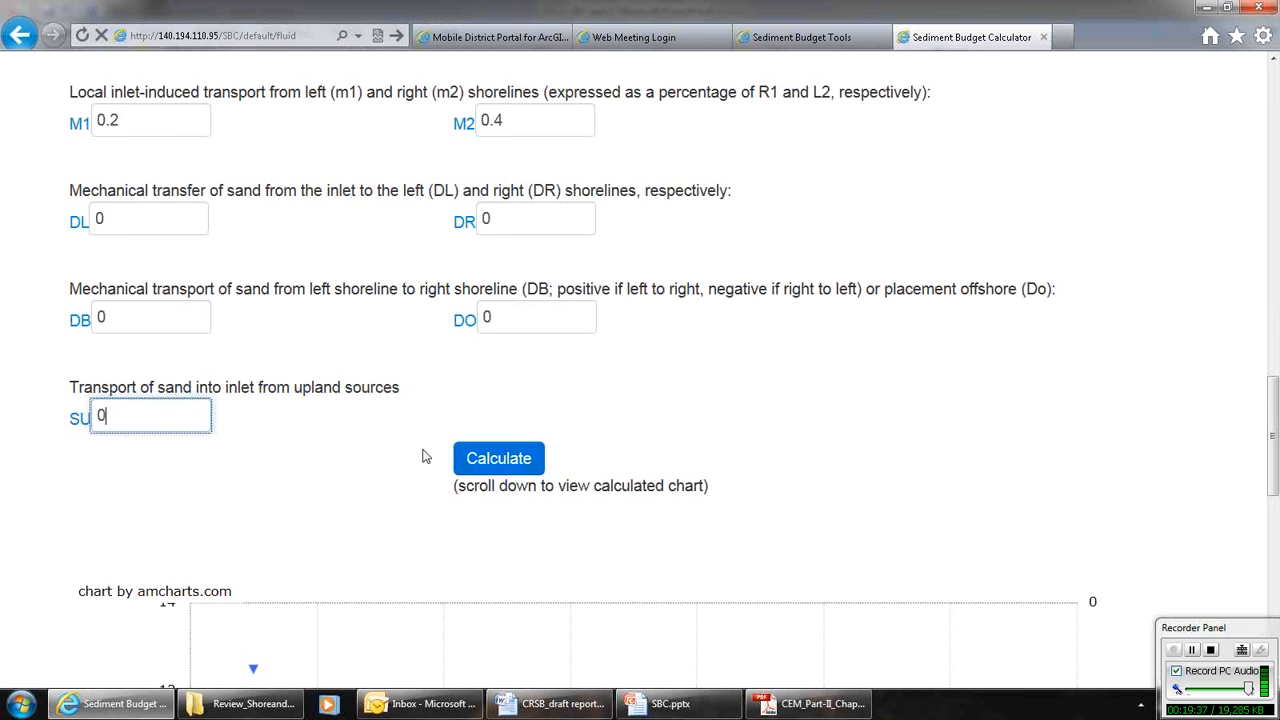
{"action": "left_click", "coordinate": [483, 467]}
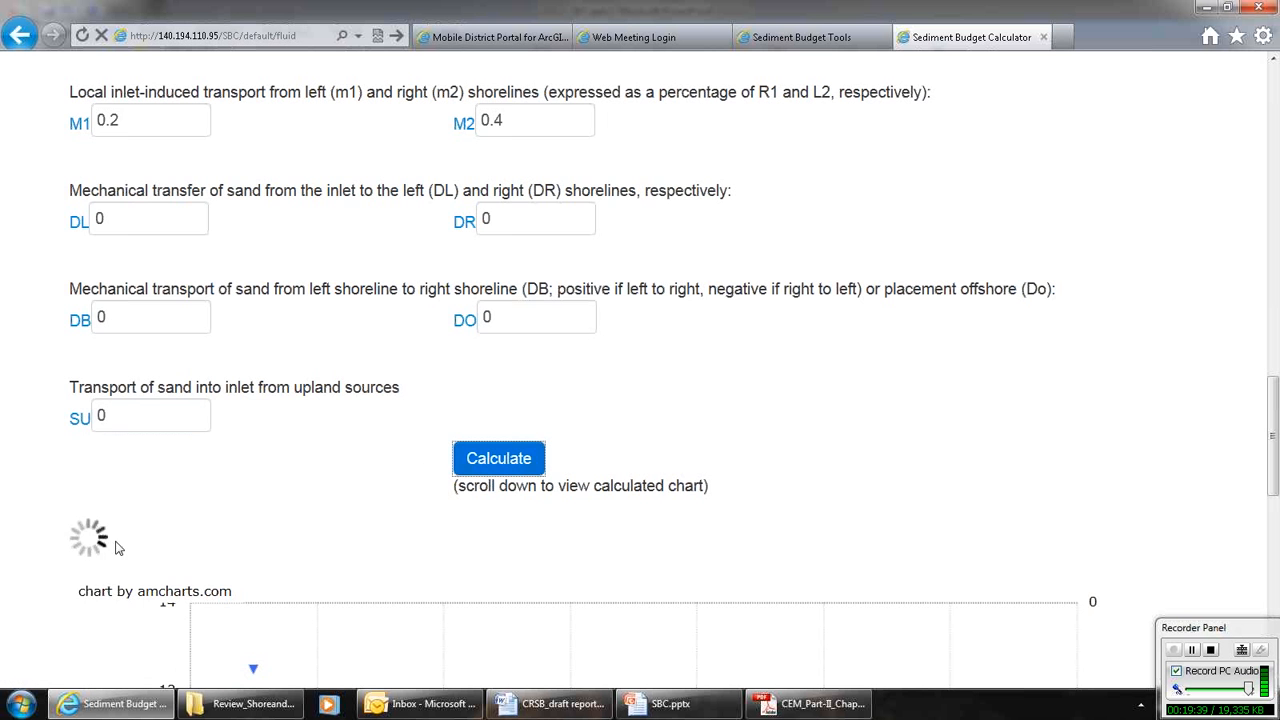
Examine the calculated chart of left and right shoaling against net natural bypassing, including its axes and legend
{"action": "scroll", "coordinate": [267, 525], "scroll_direction": "down", "scroll_amount": 5}
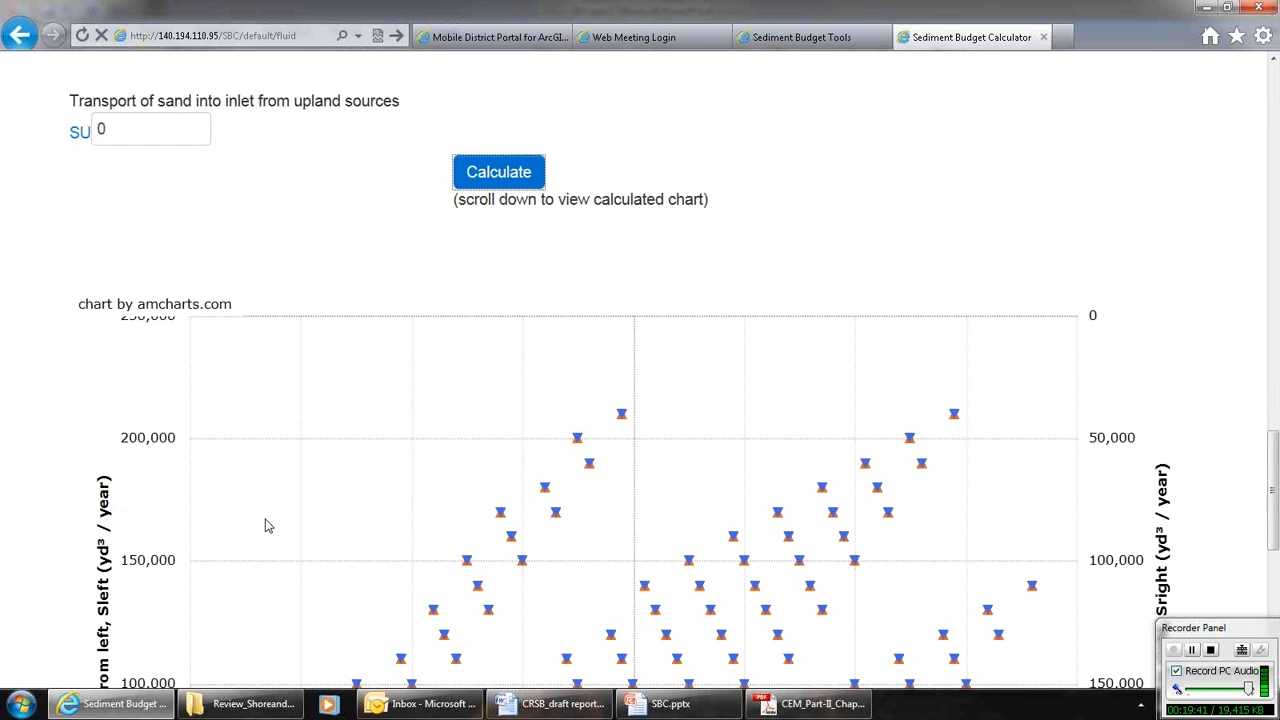
{"action": "scroll", "coordinate": [267, 525], "scroll_direction": "down", "scroll_amount": 1}
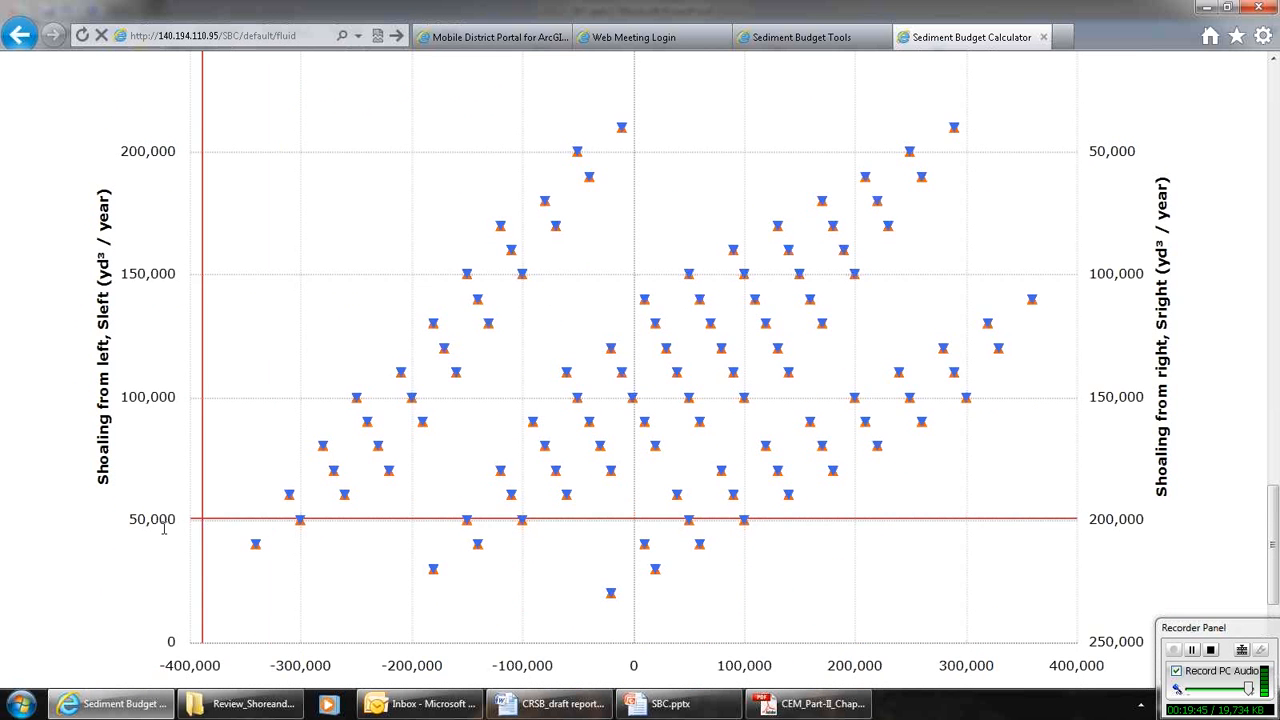
{"action": "scroll", "coordinate": [163, 530], "scroll_direction": "down", "scroll_amount": 1}
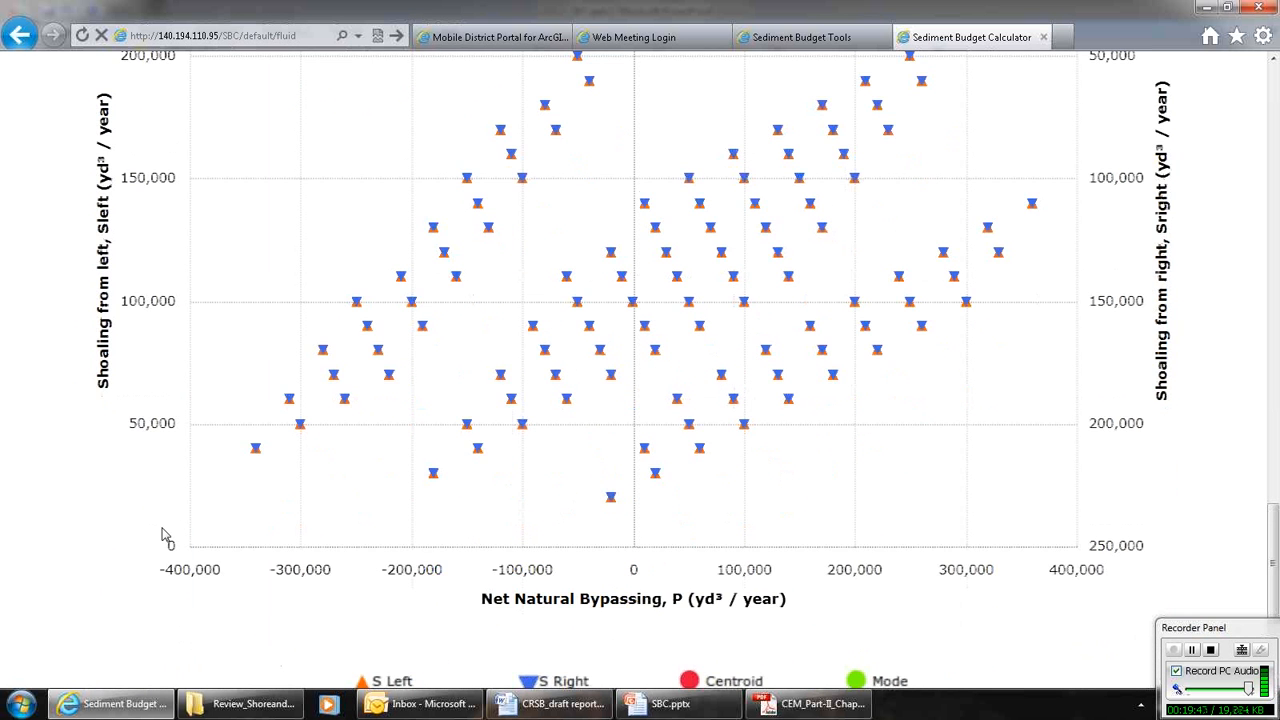
{"action": "scroll", "coordinate": [165, 536], "scroll_direction": "down", "scroll_amount": 1}
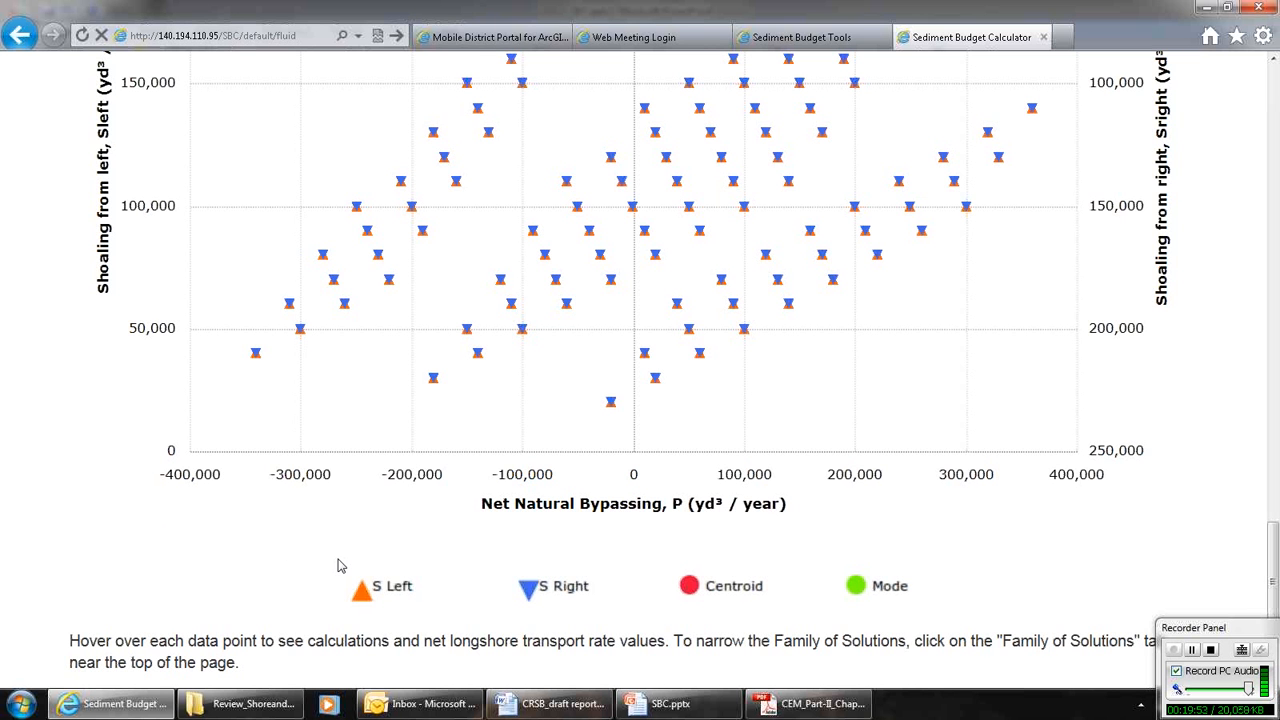
{"action": "scroll", "coordinate": [340, 566], "scroll_direction": "up", "scroll_amount": 1}
{"action": "scroll", "coordinate": [340, 566], "scroll_direction": "down", "scroll_amount": 1}
{"action": "scroll", "coordinate": [752, 508], "scroll_direction": "up", "scroll_amount": 1}
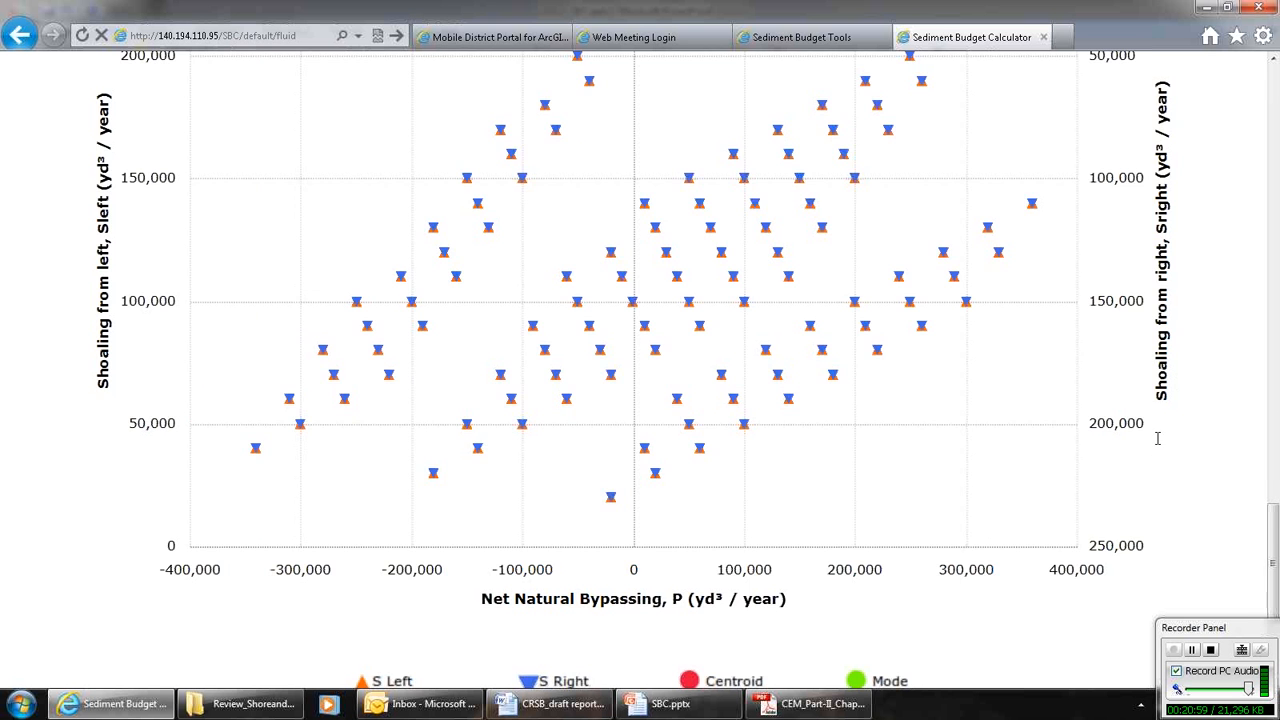
{"action": "scroll", "coordinate": [1160, 440], "scroll_direction": "up", "scroll_amount": 2}
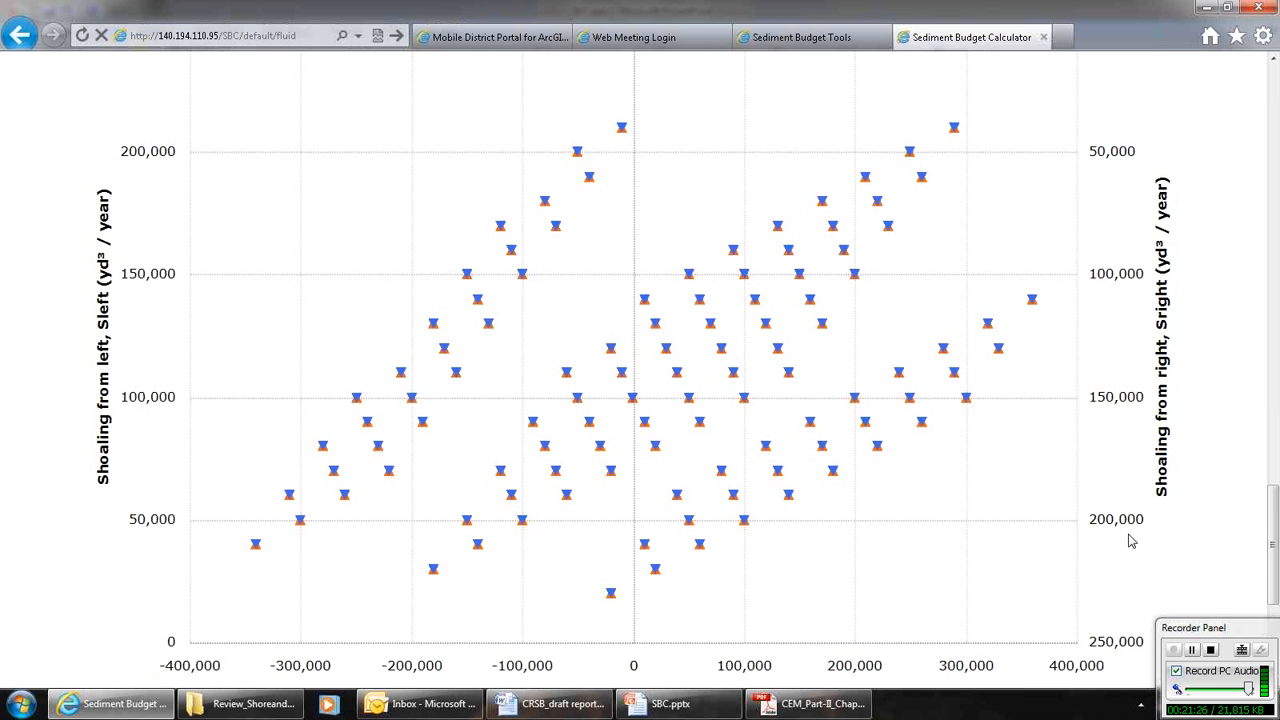
Inspect the coordinates and Qnet of individual chart points, including the lowest ones, and locate the data export option below the chart
{"action": "mouse_move", "coordinate": [855, 400]}
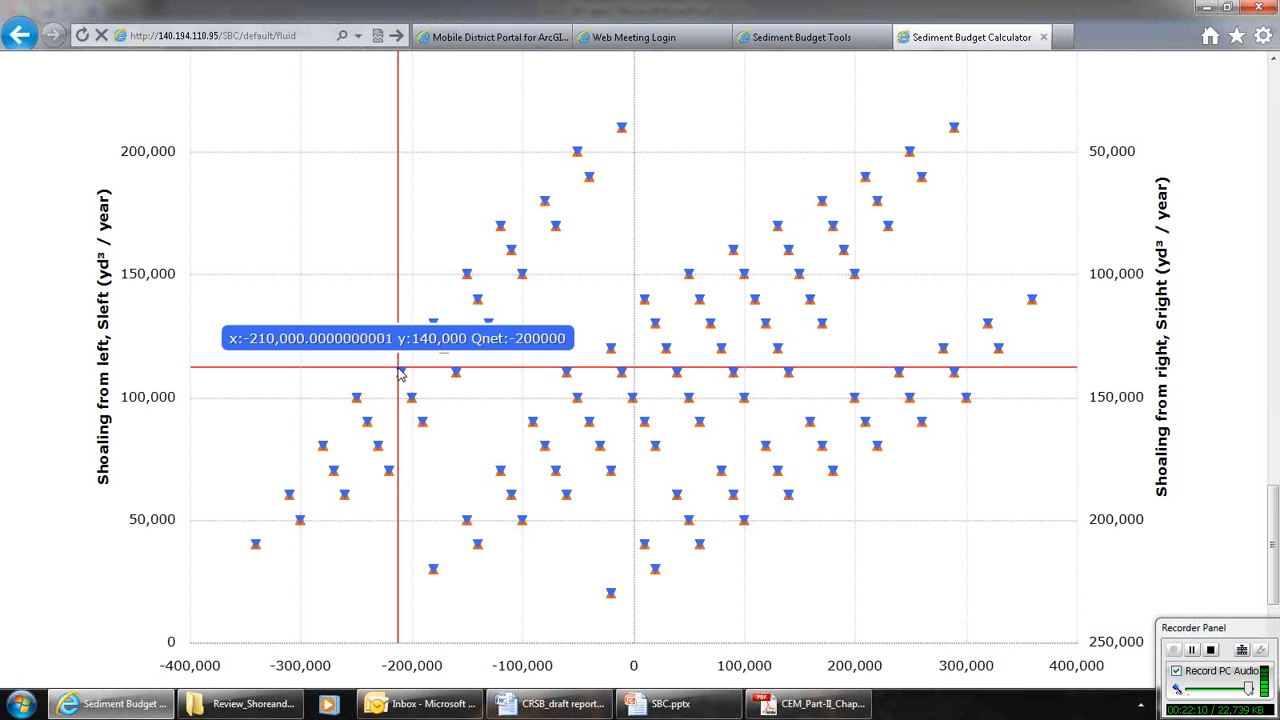
{"action": "left_click", "coordinate": [466, 368]}
{"action": "left_click", "coordinate": [568, 374]}
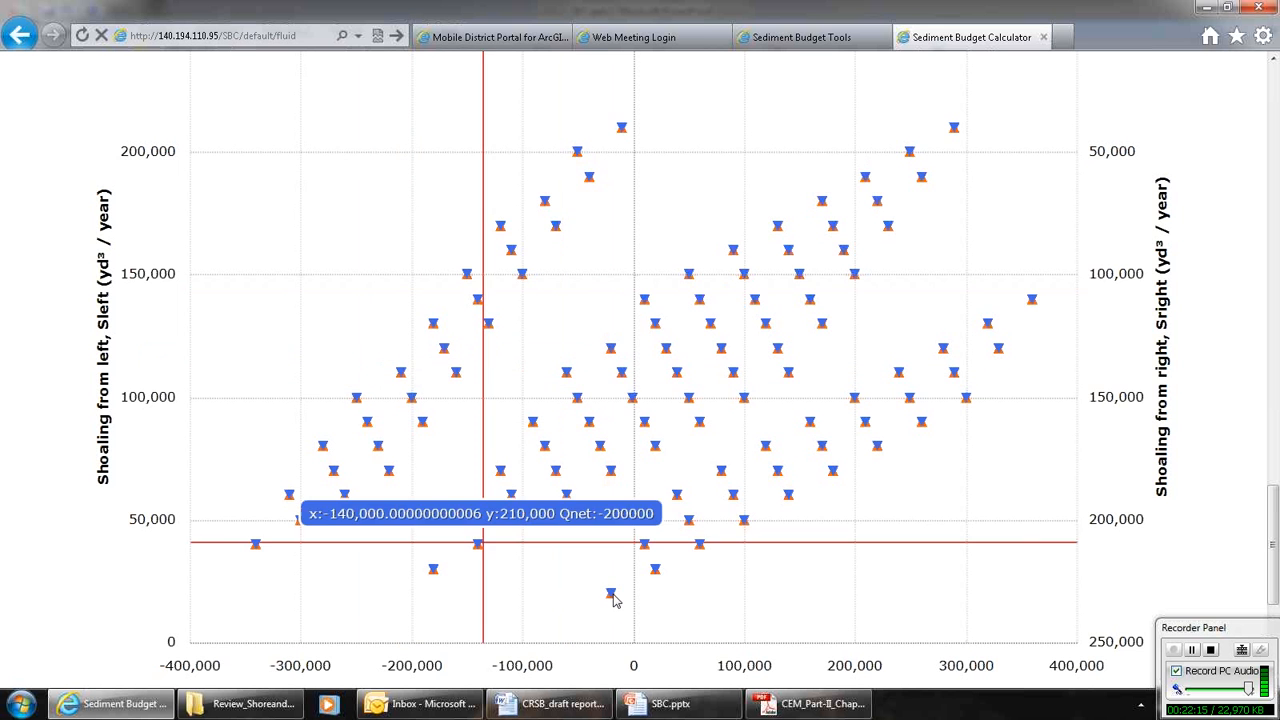
{"action": "mouse_move", "coordinate": [613, 592]}
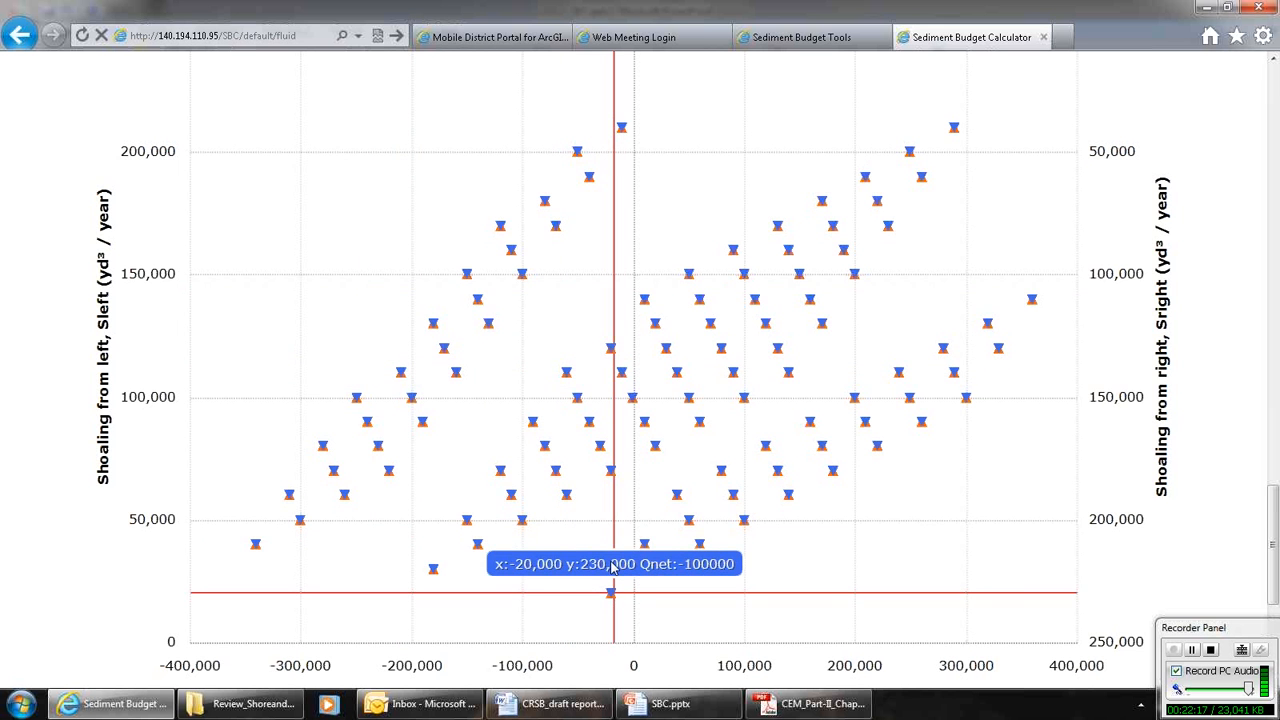
{"action": "mouse_move", "coordinate": [611, 476]}
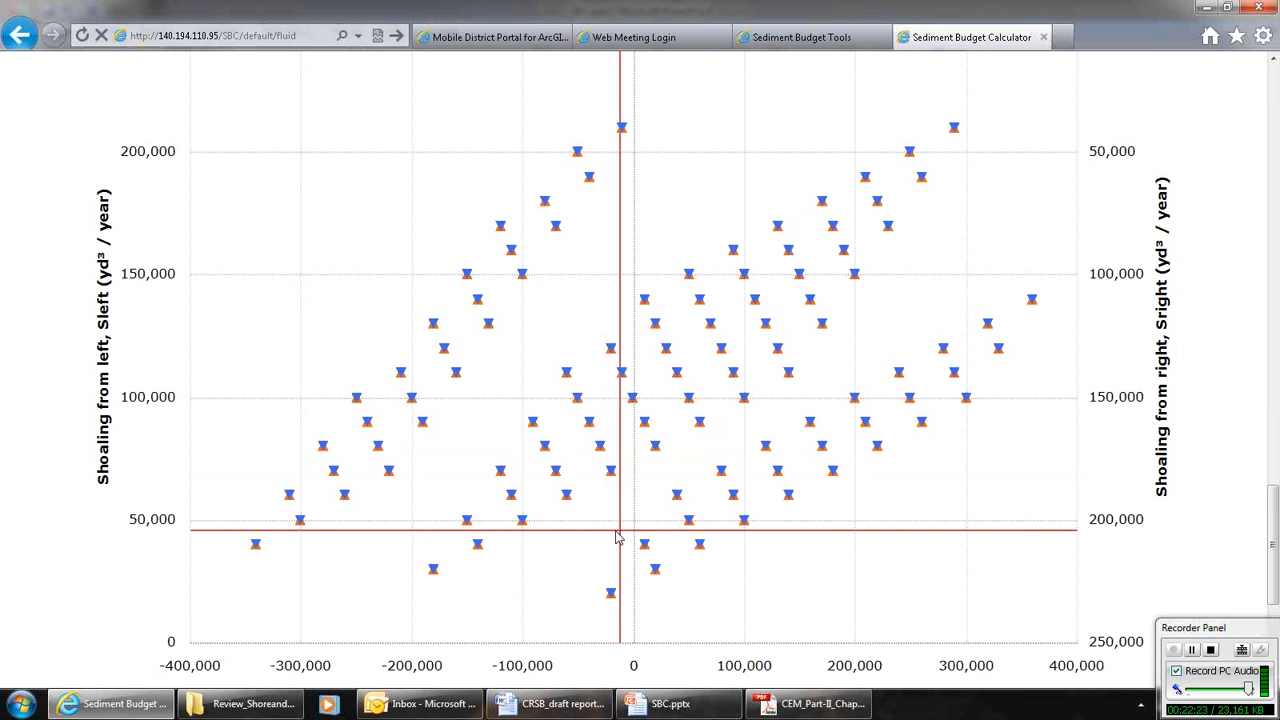
{"action": "scroll", "coordinate": [617, 538], "scroll_direction": "down", "scroll_amount": 1}
{"action": "scroll", "coordinate": [617, 538], "scroll_direction": "down", "scroll_amount": 1}
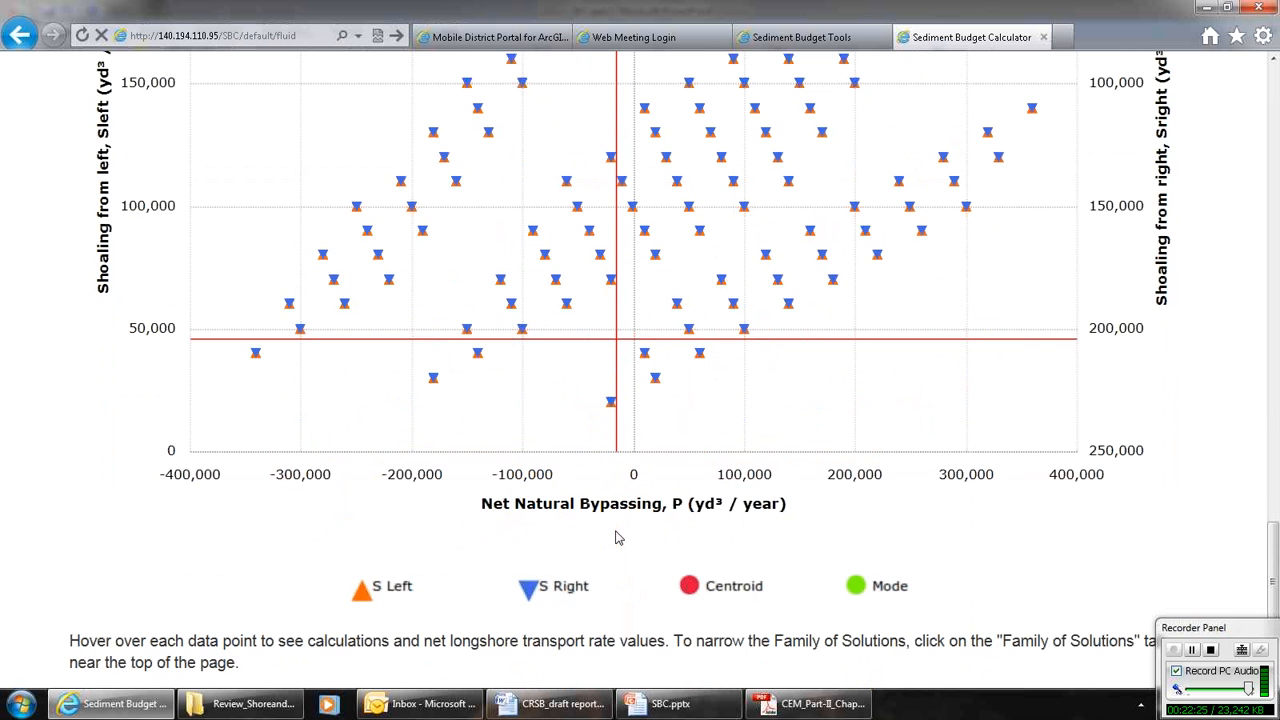
{"action": "scroll", "coordinate": [617, 538], "scroll_direction": "down", "scroll_amount": 1}
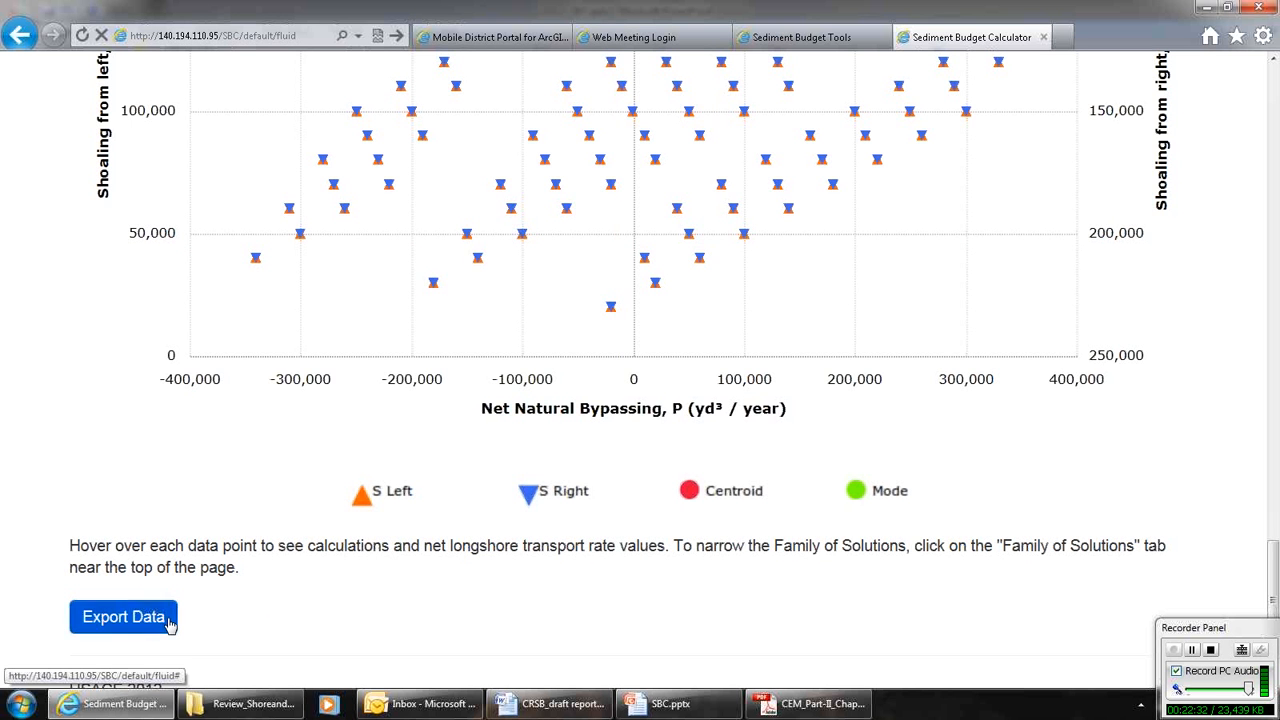
Open SedBudgetExample.xlsx from the Documents library in File Explorer
{"action": "left_click", "coordinate": [240, 703]}
{"action": "left_click", "coordinate": [63, 139]}
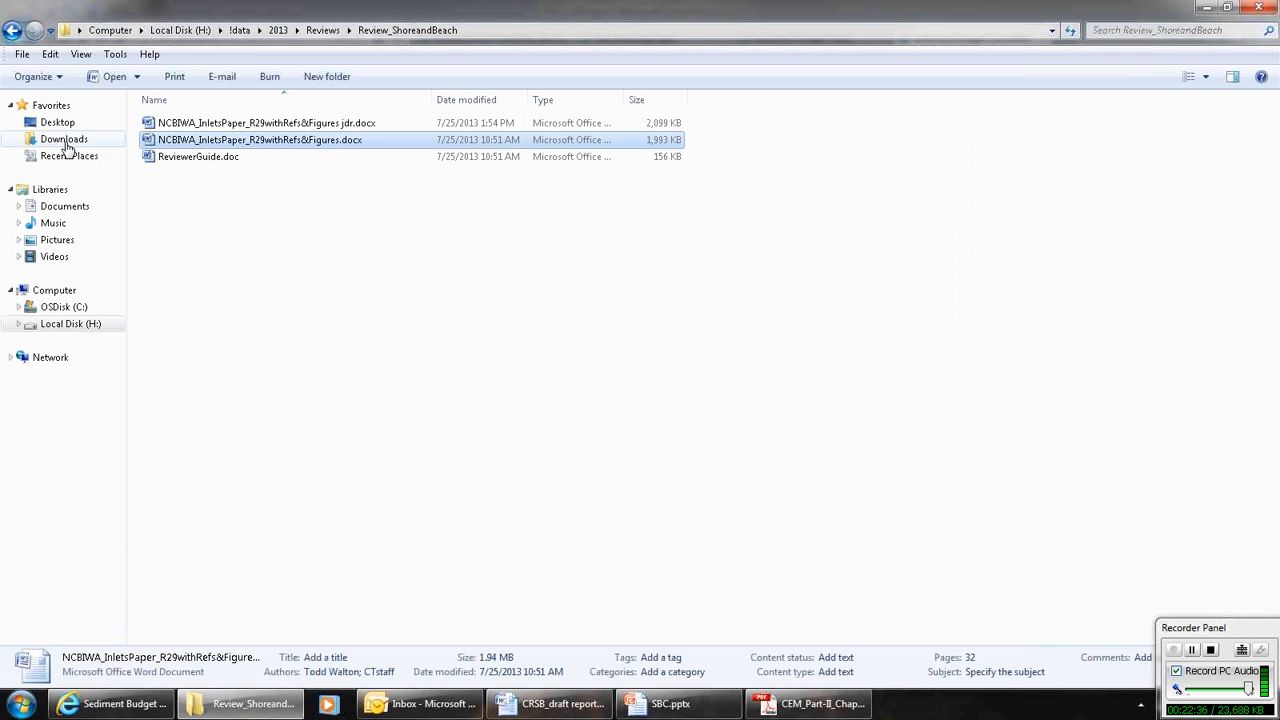
{"action": "left_click", "coordinate": [64, 207]}
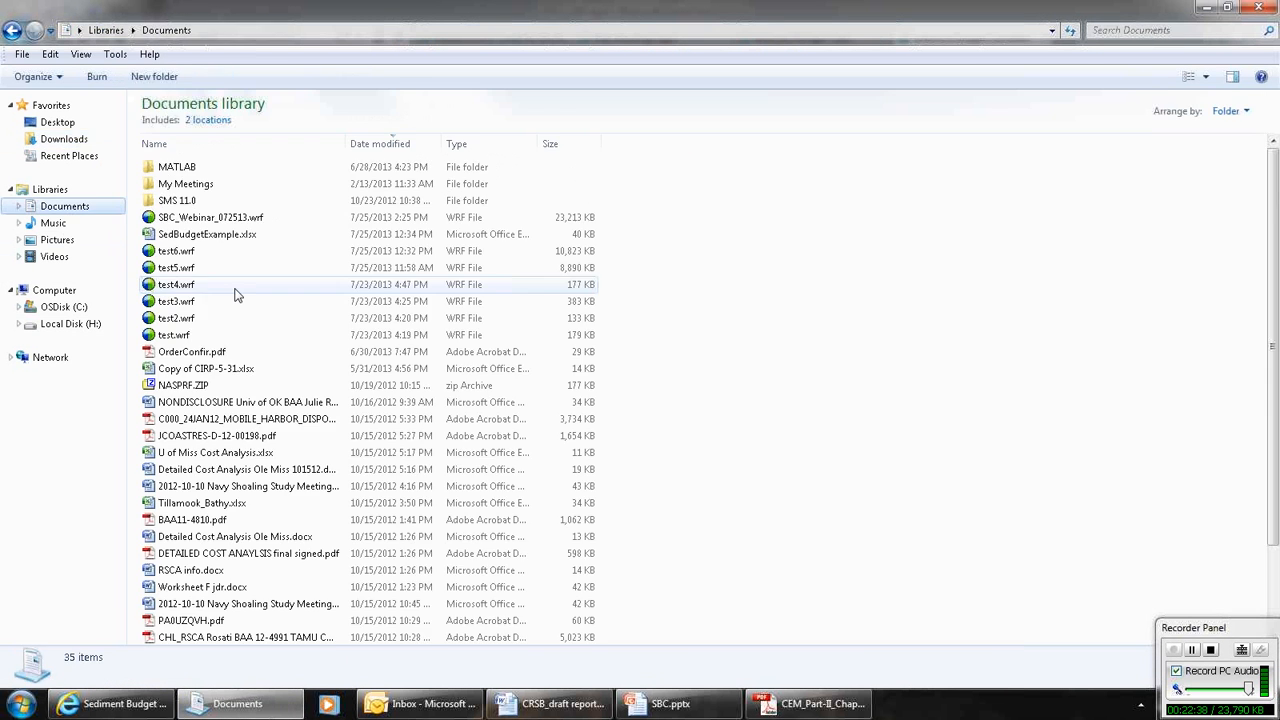
{"action": "double_click", "coordinate": [214, 234]}
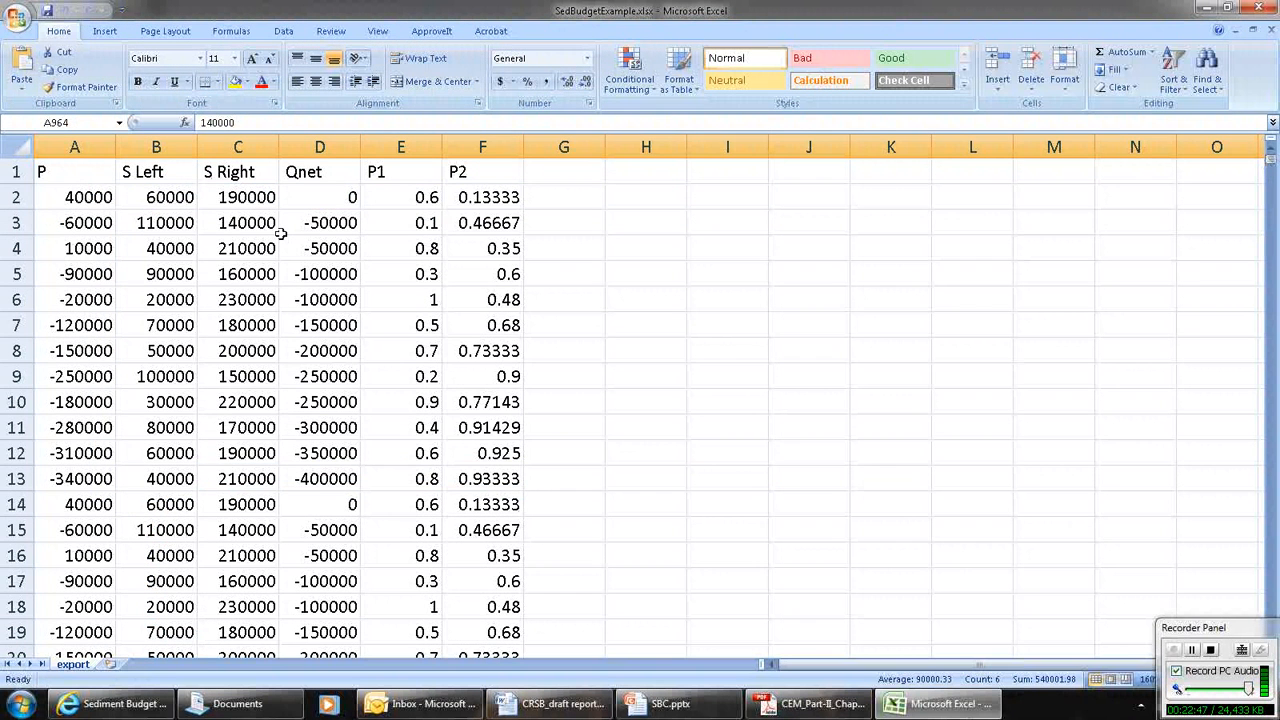
Review the exported column headings P, S Left, S Right, Qnet, P1 and P2 in row 1
{"action": "left_click", "coordinate": [57, 173]}
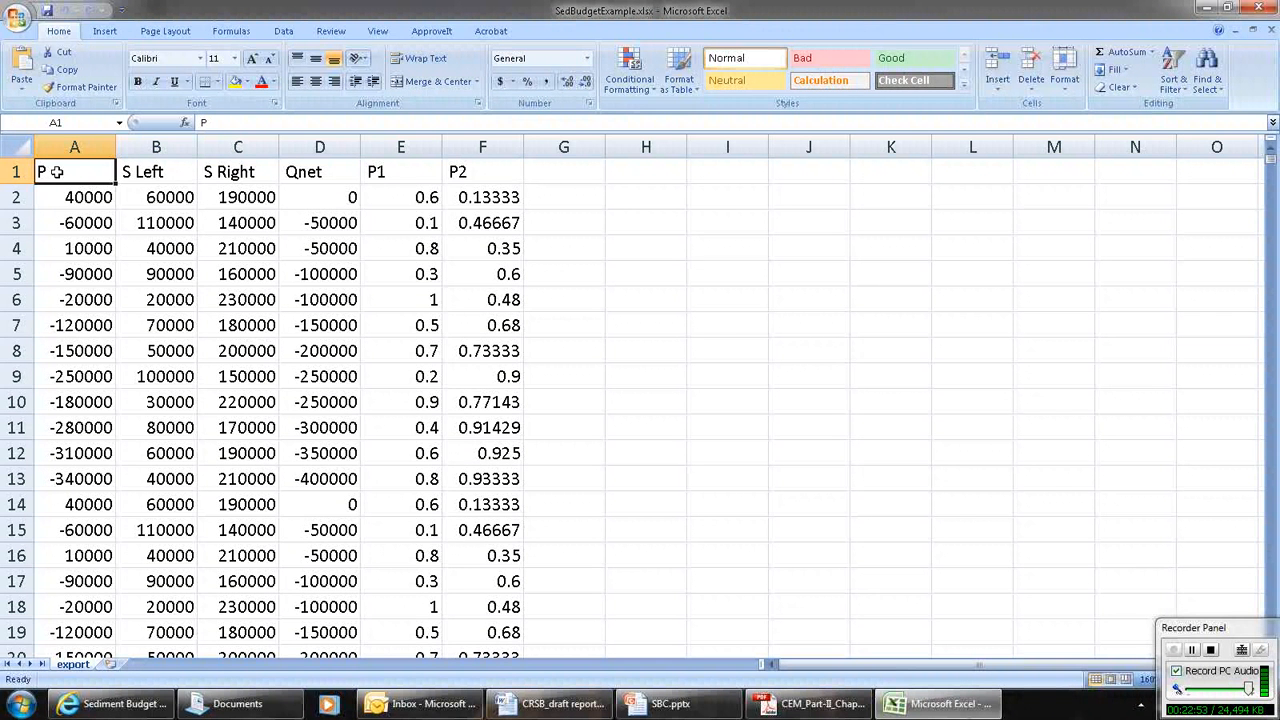
{"action": "left_click", "coordinate": [143, 174]}
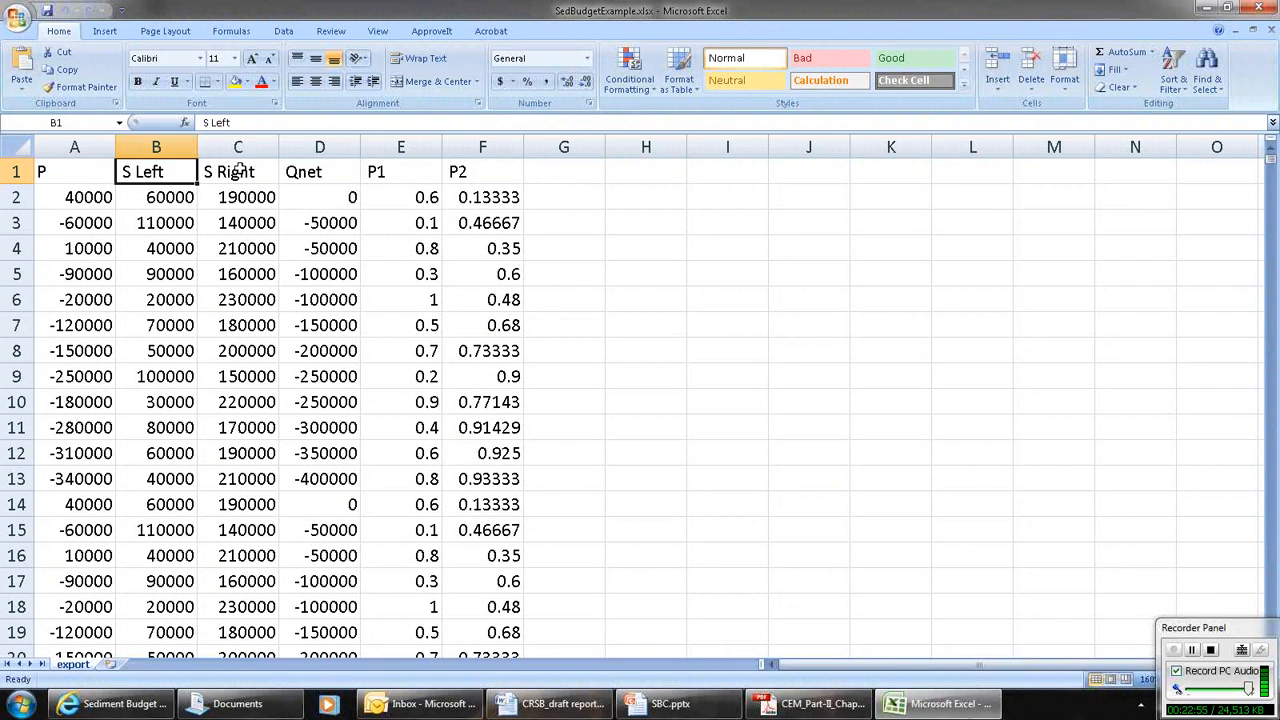
{"action": "left_click", "coordinate": [241, 165]}
{"action": "left_click", "coordinate": [334, 172]}
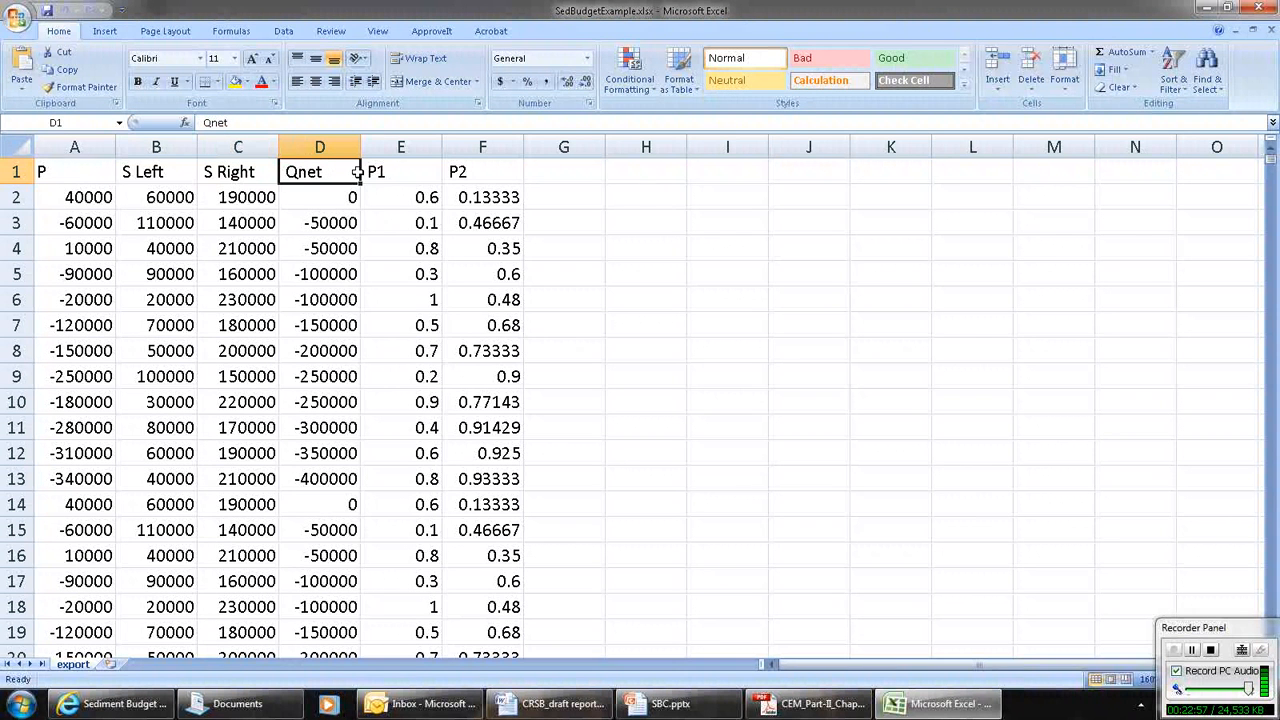
{"action": "left_click", "coordinate": [386, 172]}
{"action": "left_click", "coordinate": [474, 175]}
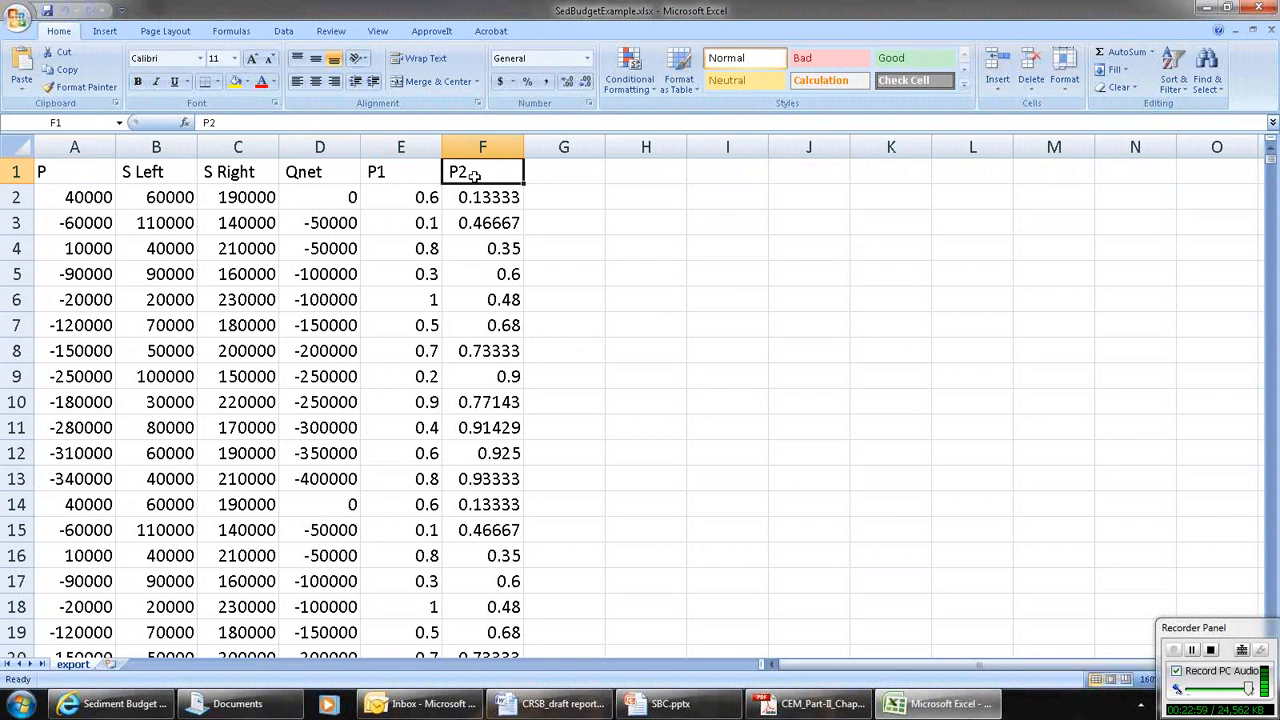
Check the P1 and P2 values in the first data row and look through the exported solutions down to the last row
{"action": "left_click", "coordinate": [383, 169]}
{"action": "left_click", "coordinate": [386, 197]}
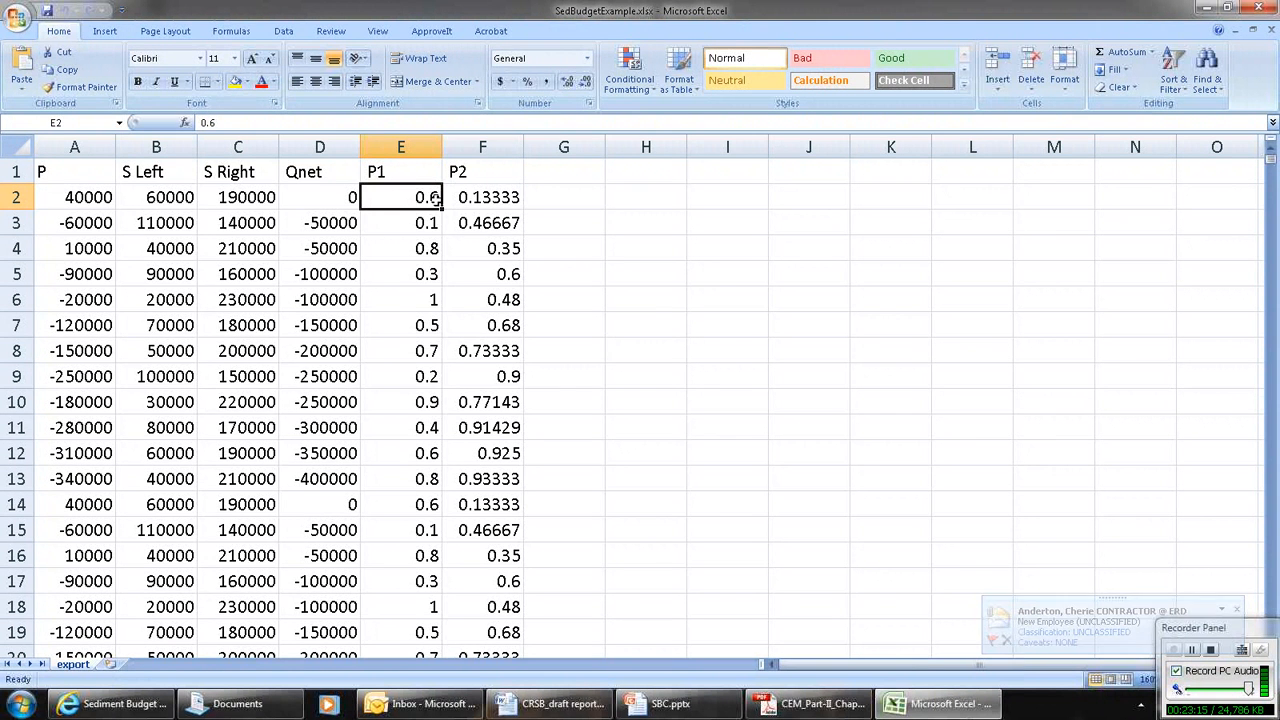
{"action": "left_click", "coordinate": [493, 198]}
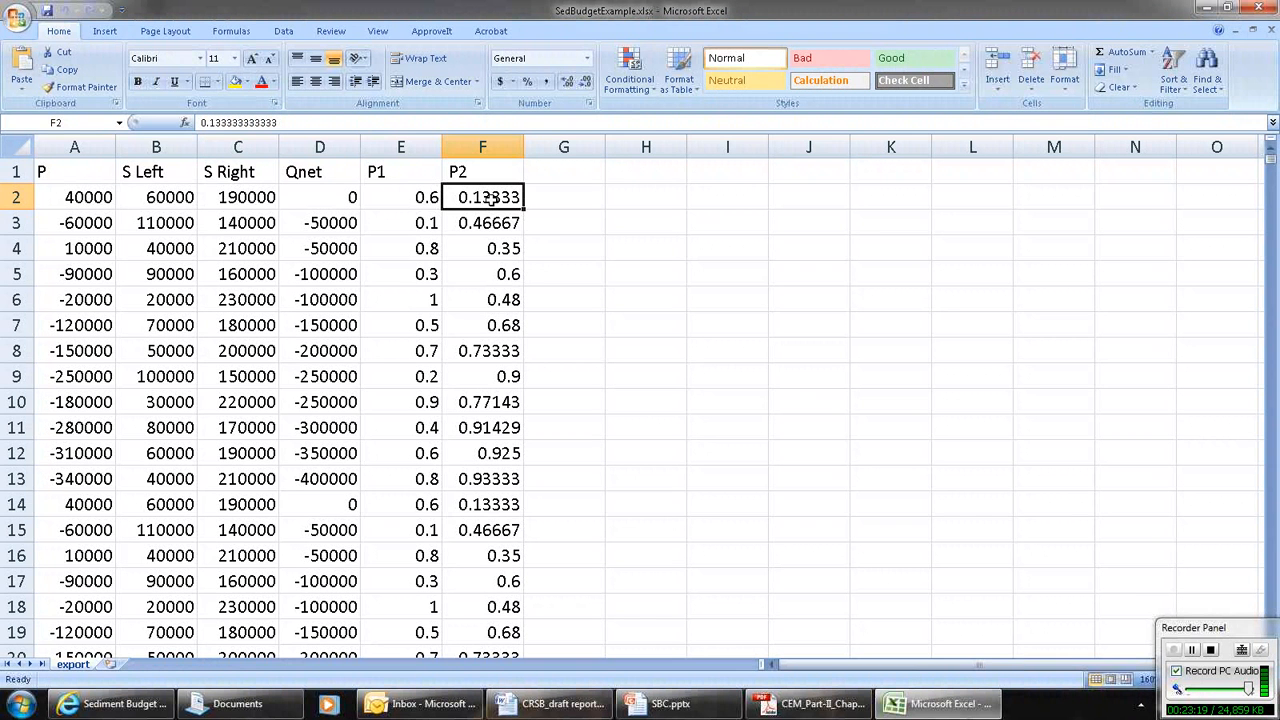
{"action": "scroll", "coordinate": [500, 200], "scroll_direction": "down", "scroll_amount": 1}
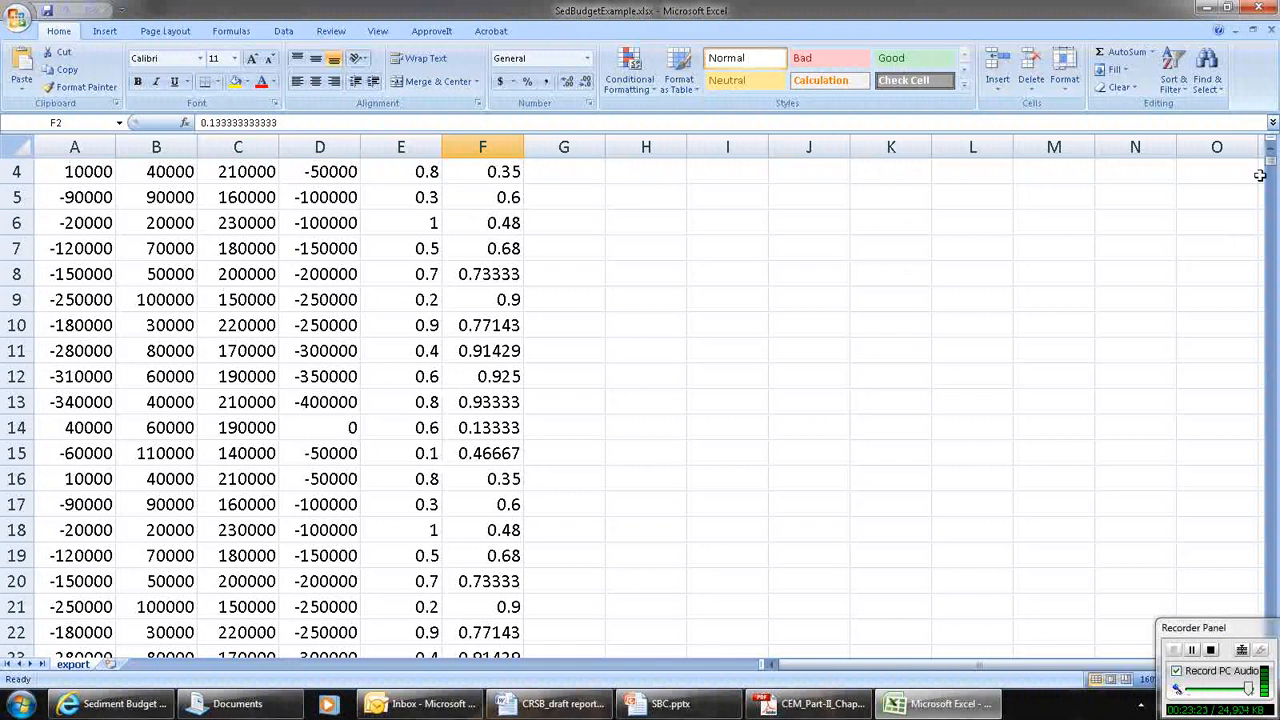
{"action": "left_click_drag", "start_coordinate": [1273, 175], "coordinate": [1273, 650]}
{"action": "scroll", "coordinate": [944, 500], "scroll_direction": "down", "scroll_amount": 2}
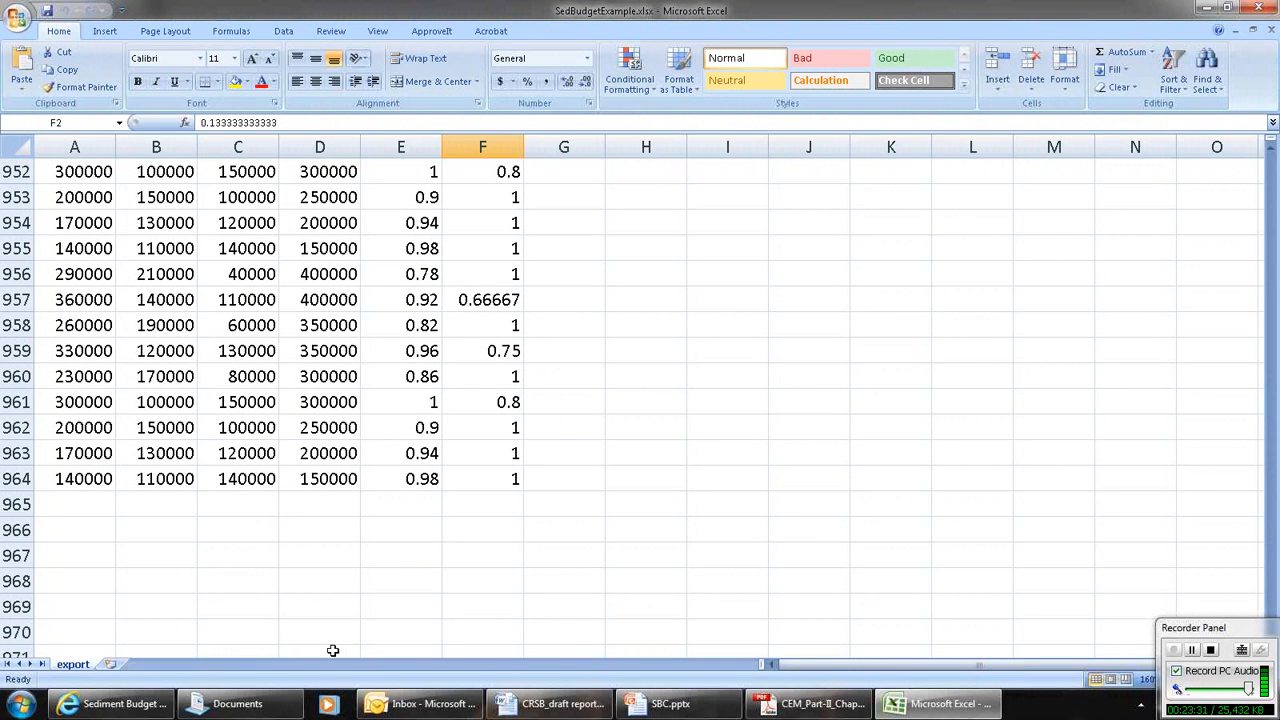
Switch back to the Sediment Budget Calculator in the browser and dismiss the reminder notification
{"action": "left_click", "coordinate": [120, 706]}
{"action": "scroll", "coordinate": [595, 197], "scroll_direction": "up", "scroll_amount": 2}
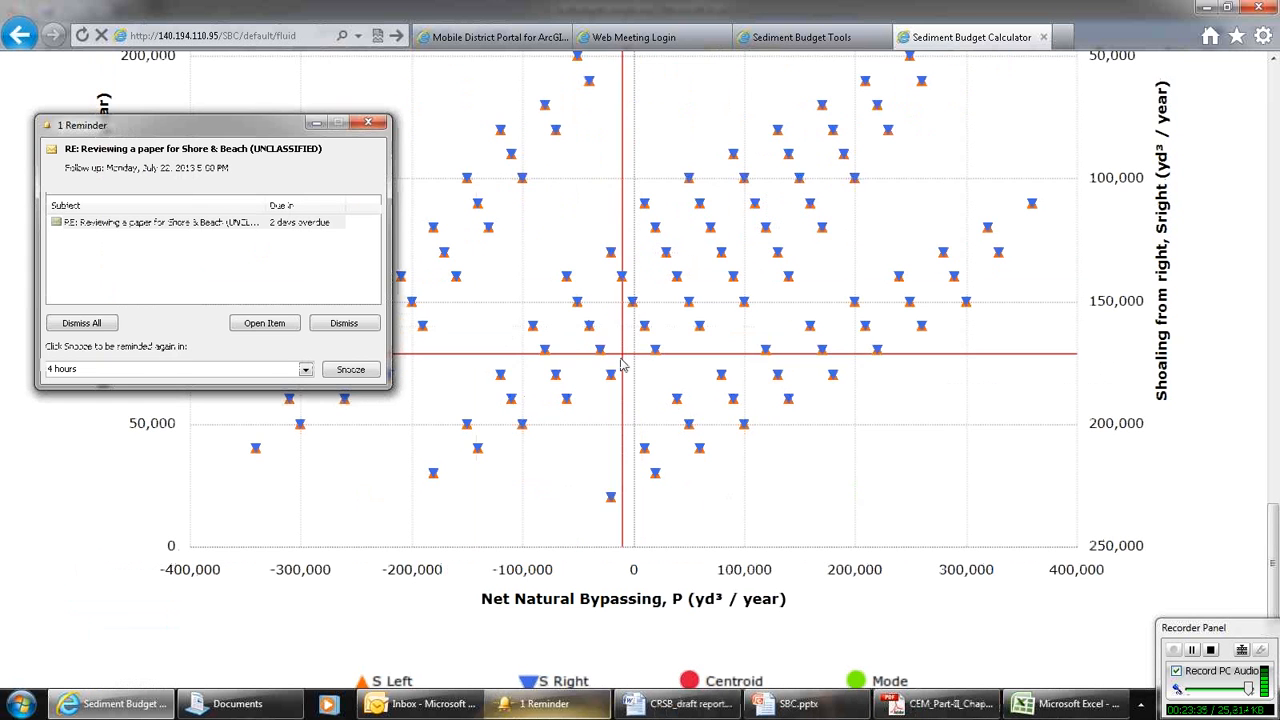
{"action": "left_click", "coordinate": [70, 324]}
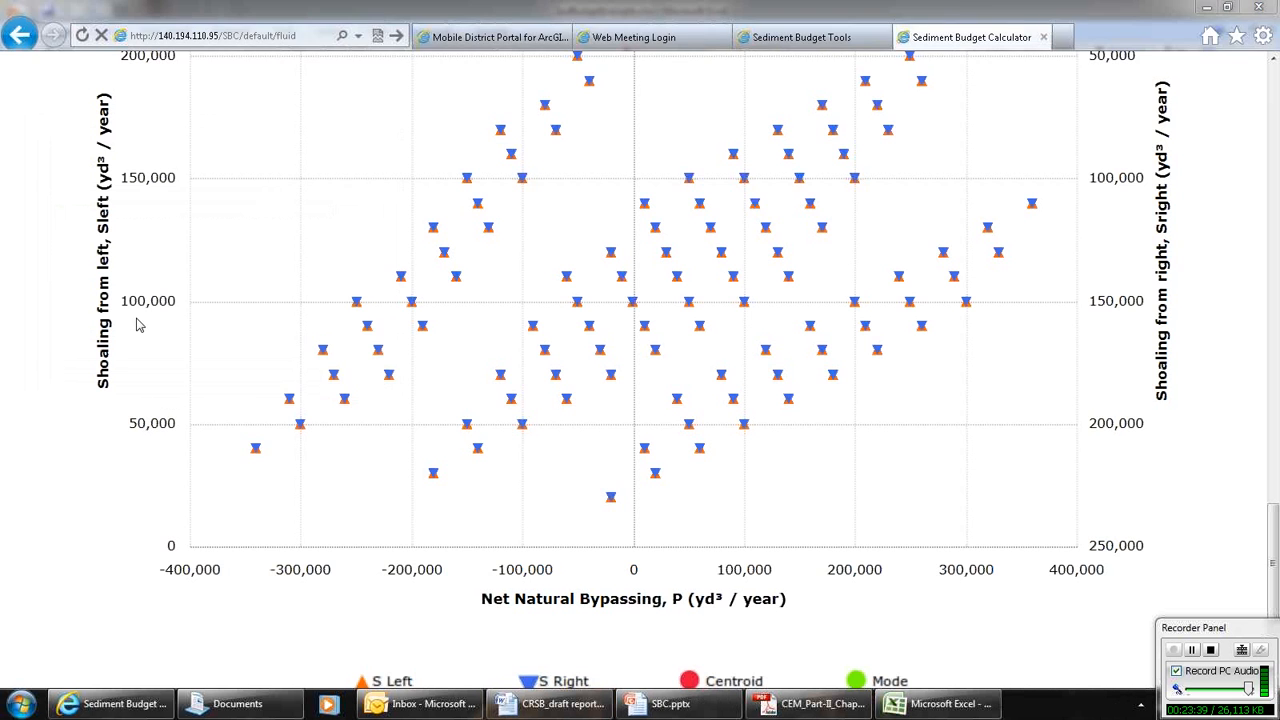
{"action": "scroll", "coordinate": [414, 397], "scroll_direction": "up", "scroll_amount": 1}
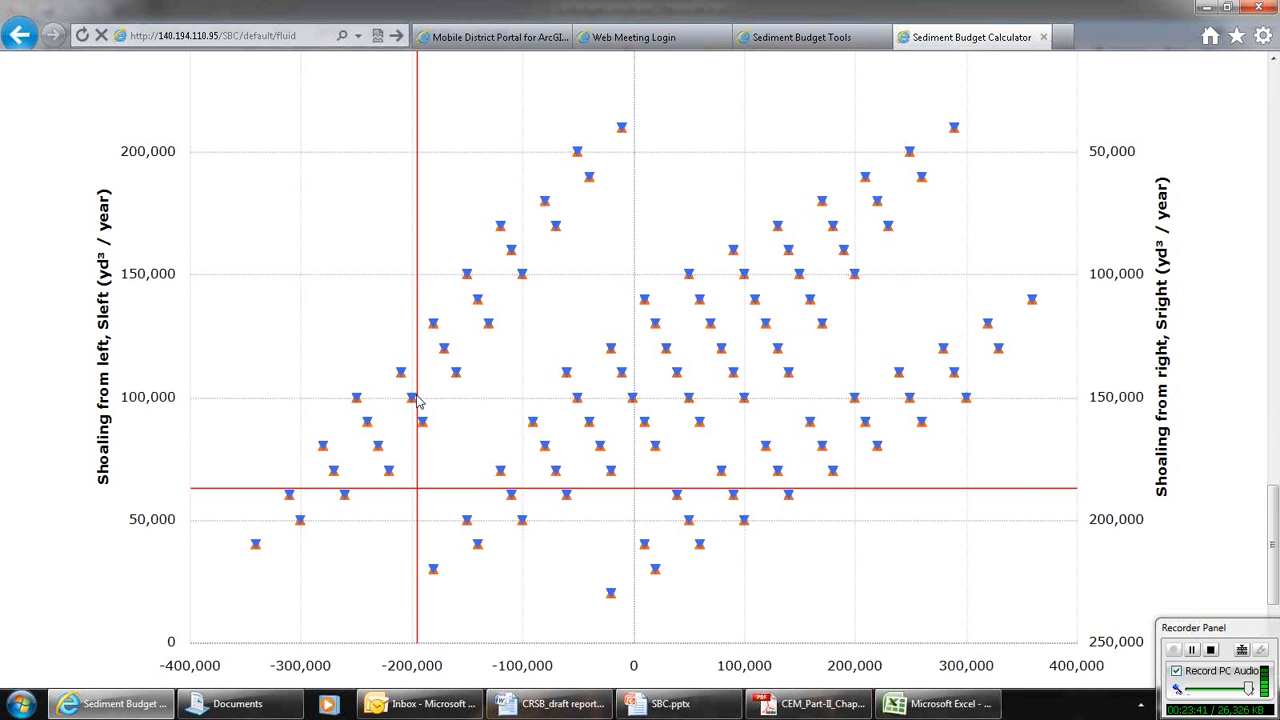
Review the calculated chart again and open the Family Of Solutions options for narrowing the results
{"action": "mouse_move", "coordinate": [680, 373]}
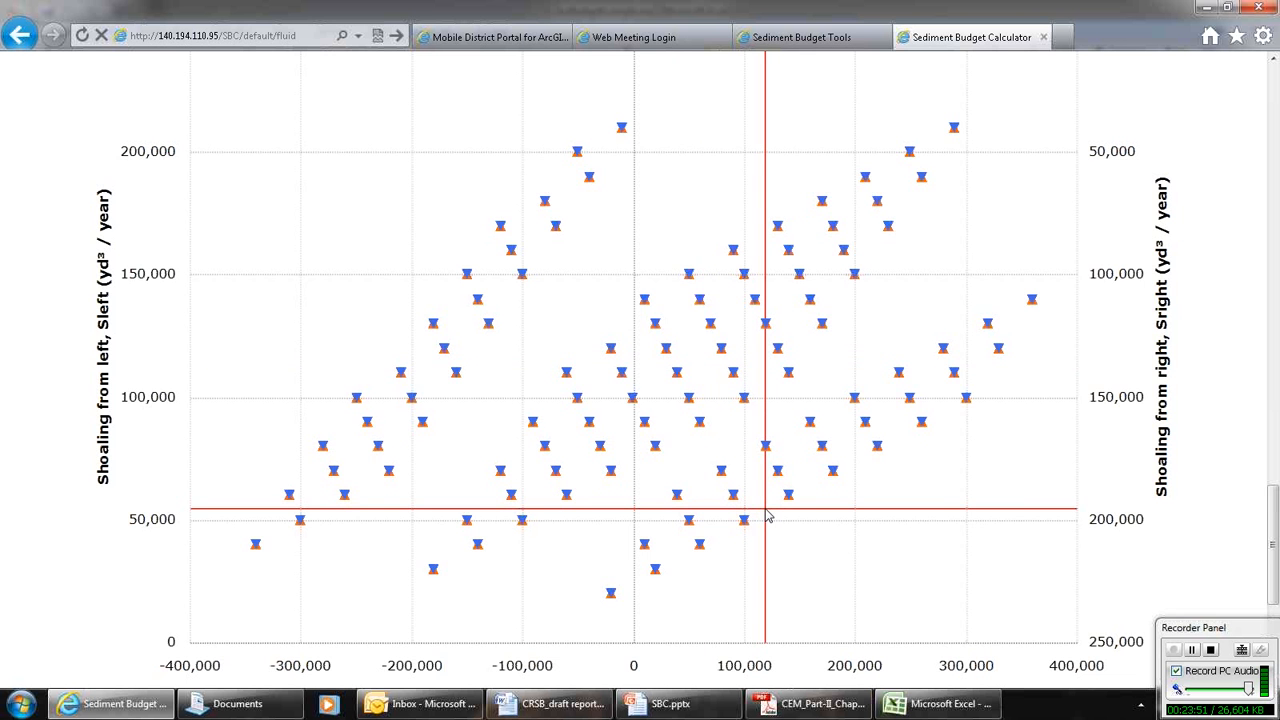
{"action": "scroll", "coordinate": [768, 516], "scroll_direction": "down", "scroll_amount": 2}
{"action": "scroll", "coordinate": [768, 516], "scroll_direction": "up", "scroll_amount": 1}
{"action": "scroll", "coordinate": [768, 516], "scroll_direction": "up", "scroll_amount": 1}
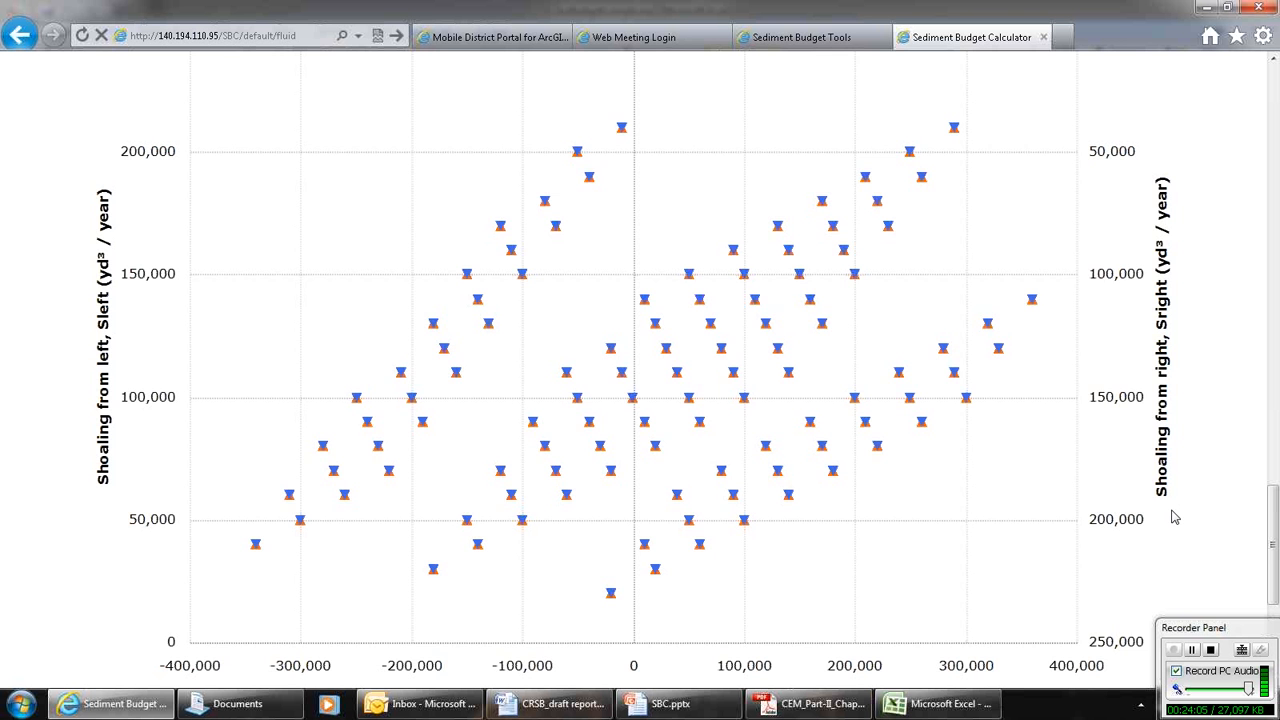
{"action": "scroll", "coordinate": [922, 498], "scroll_direction": "up", "scroll_amount": 15}
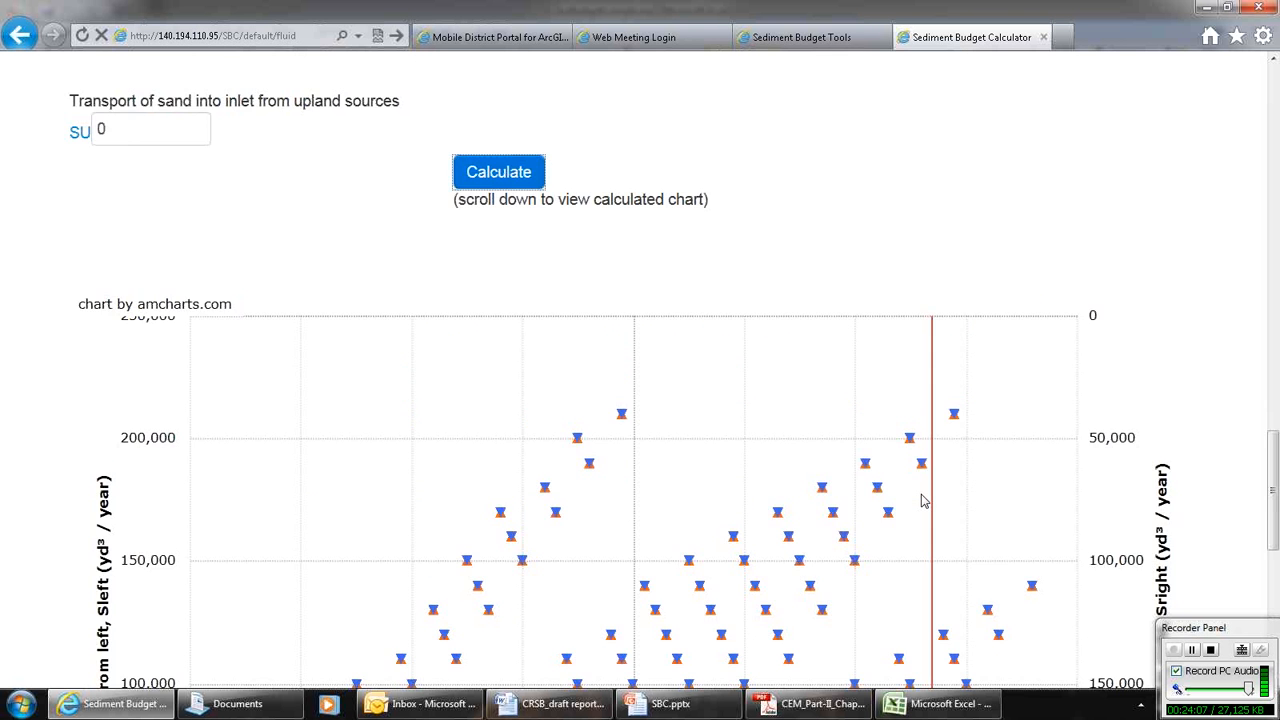
{"action": "scroll", "coordinate": [922, 498], "scroll_direction": "up", "scroll_amount": 4}
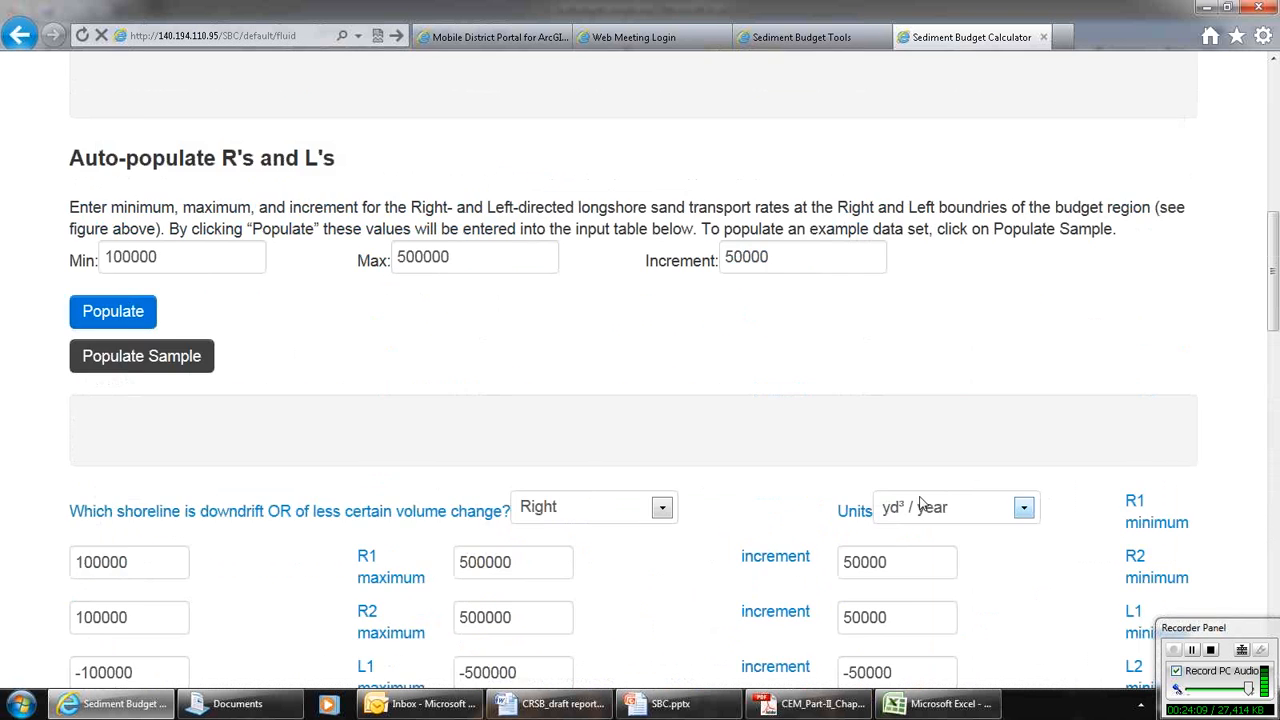
{"action": "scroll", "coordinate": [257, 306], "scroll_direction": "up", "scroll_amount": 1}
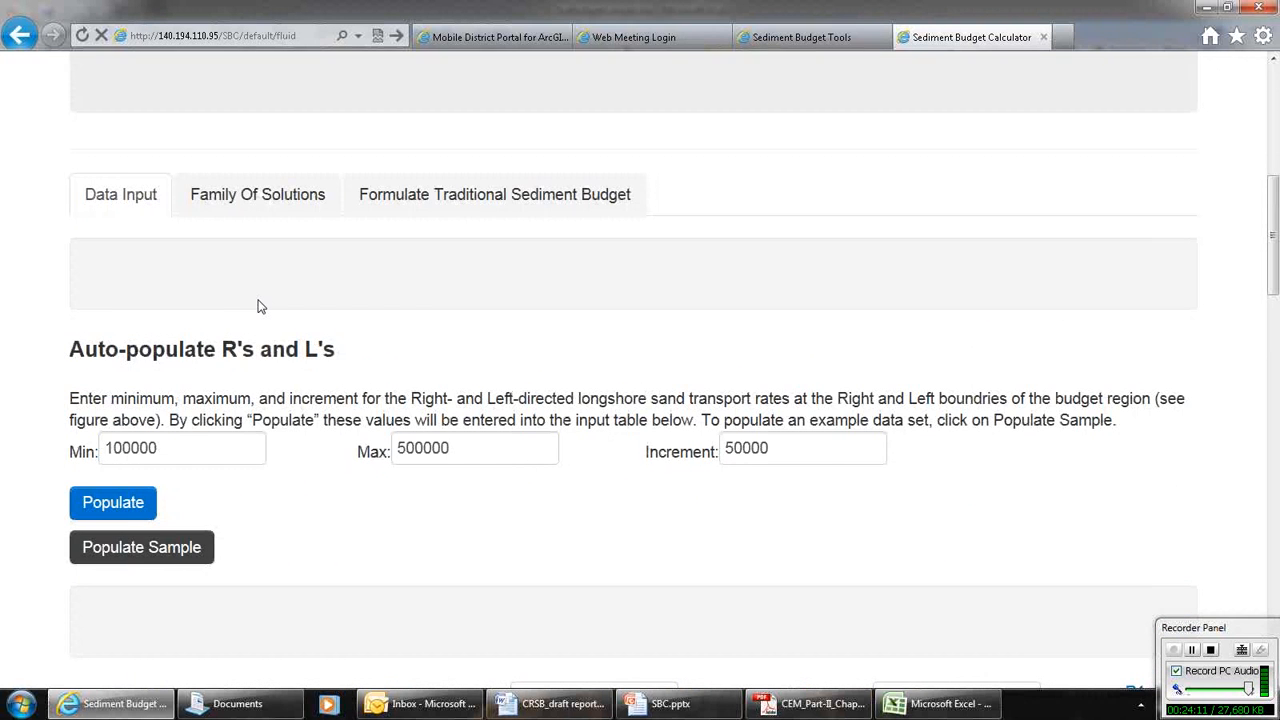
{"action": "left_click", "coordinate": [265, 213]}
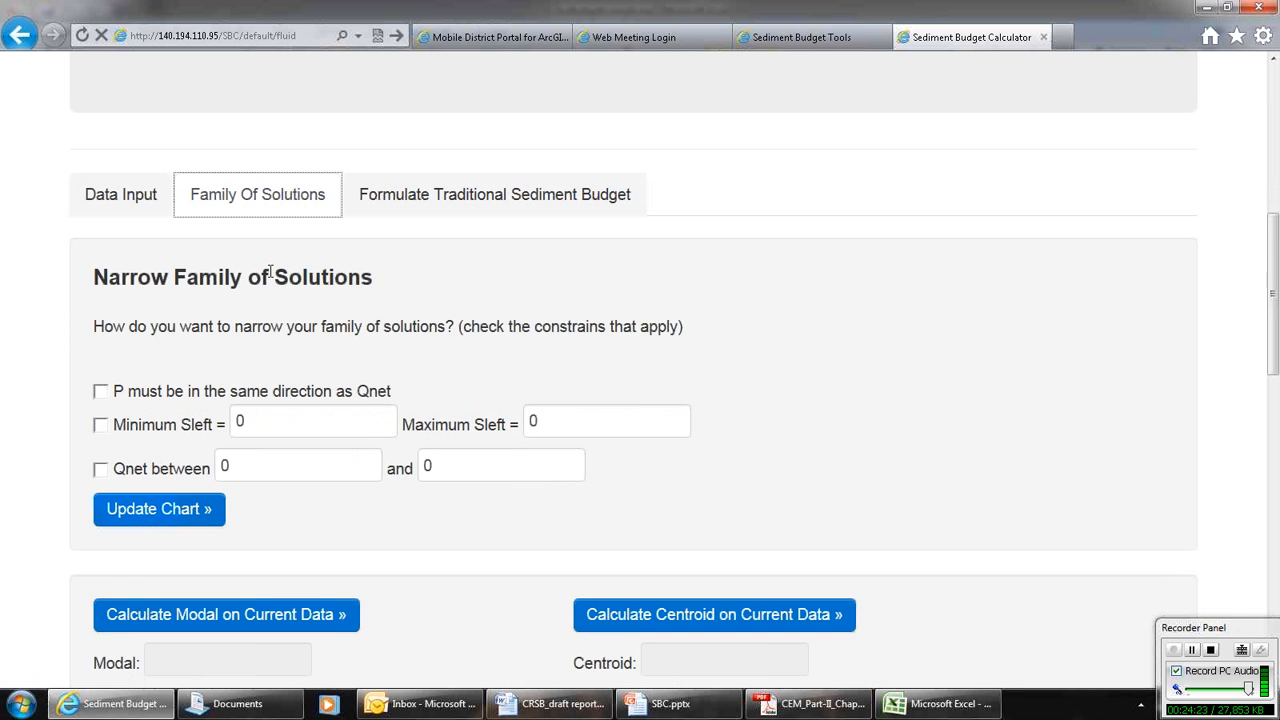
Narrow the family of solutions by requiring P to be in the same direction as Qnet, and update the chart
{"action": "scroll", "coordinate": [272, 276], "scroll_direction": "down", "scroll_amount": 1}
{"action": "scroll", "coordinate": [286, 274], "scroll_direction": "down", "scroll_amount": 6}
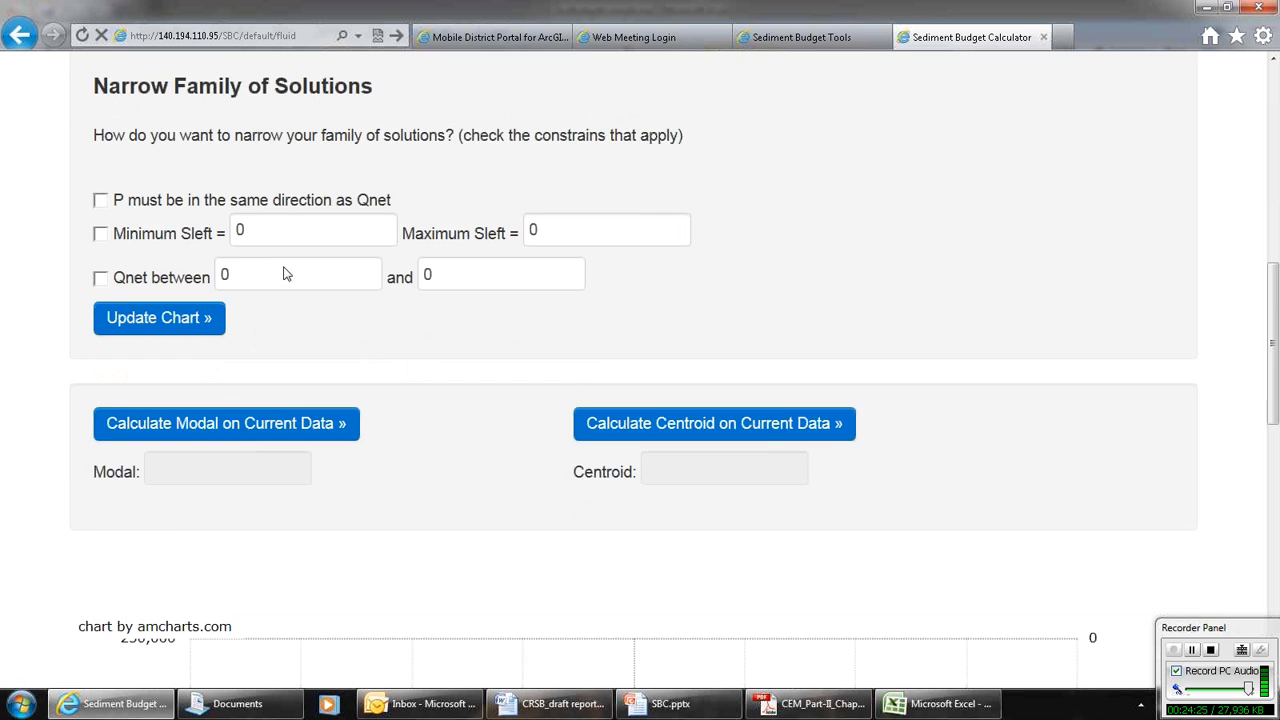
{"action": "scroll", "coordinate": [296, 291], "scroll_direction": "down", "scroll_amount": 3}
{"action": "scroll", "coordinate": [296, 291], "scroll_direction": "down", "scroll_amount": 1}
{"action": "scroll", "coordinate": [296, 291], "scroll_direction": "up", "scroll_amount": 1}
{"action": "scroll", "coordinate": [594, 319], "scroll_direction": "up", "scroll_amount": 9}
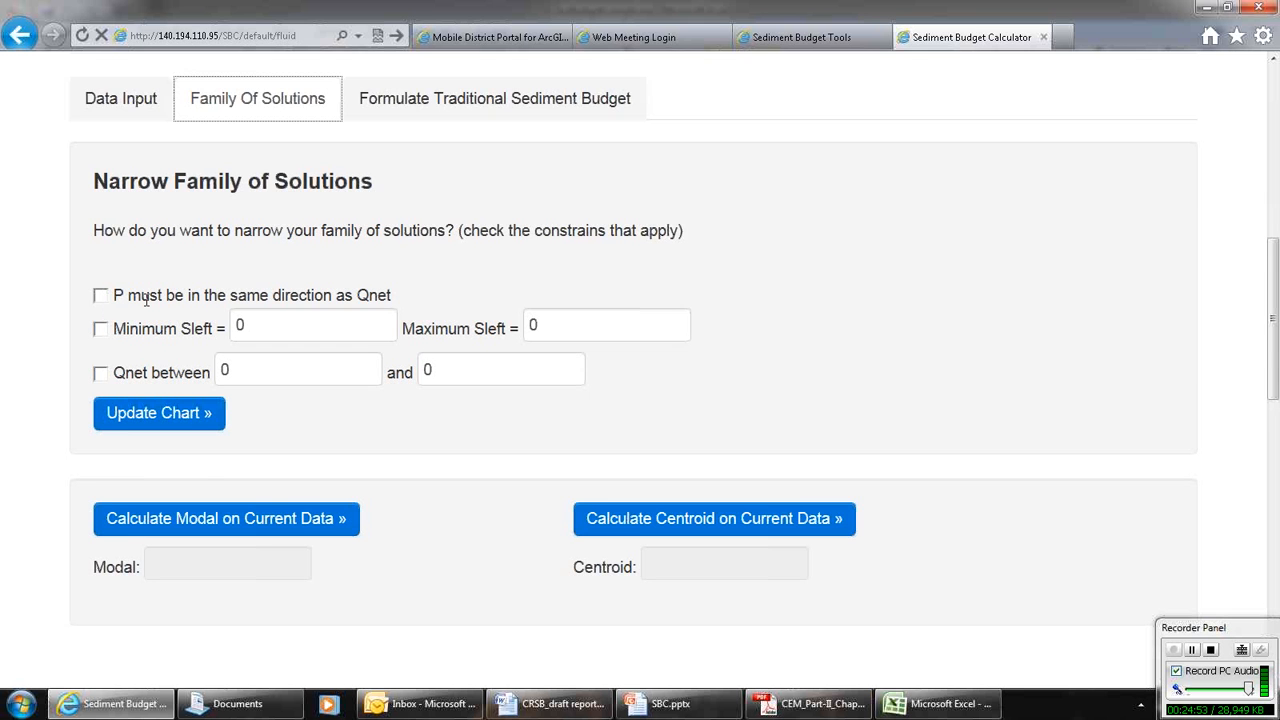
{"action": "scroll", "coordinate": [150, 295], "scroll_direction": "down", "scroll_amount": 1}
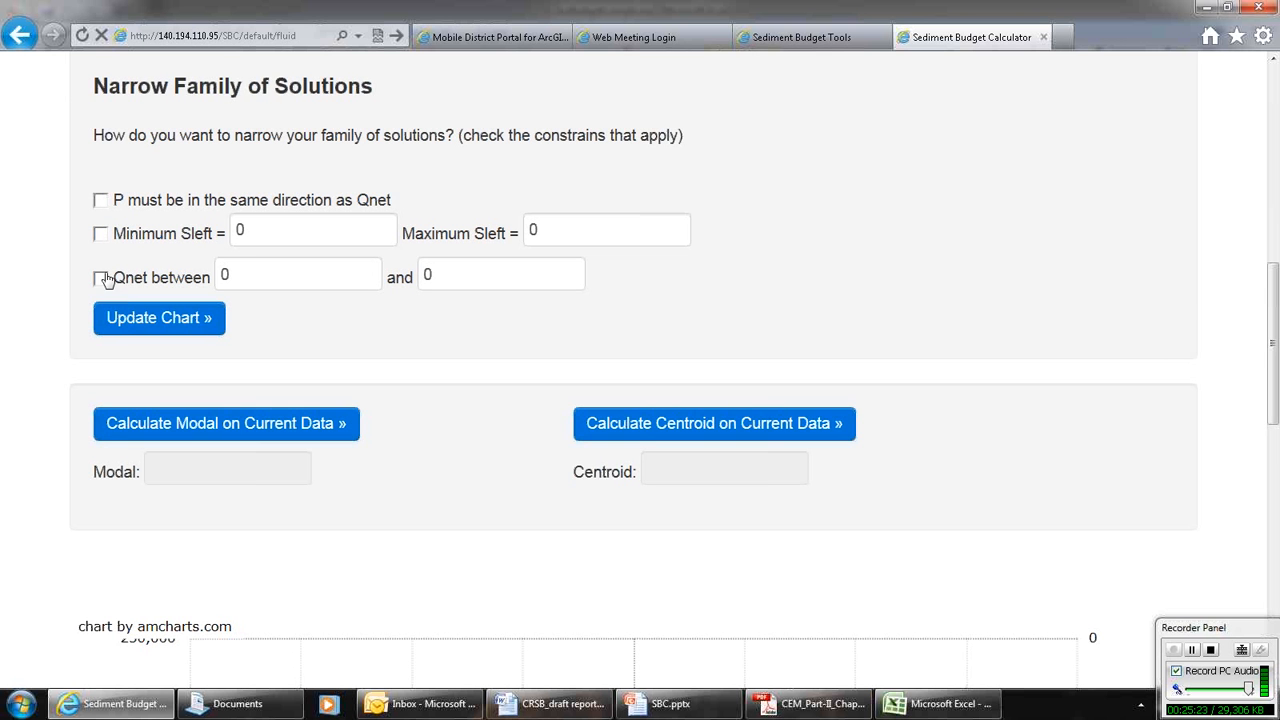
{"action": "left_click", "coordinate": [101, 202]}
{"action": "left_click", "coordinate": [153, 328]}
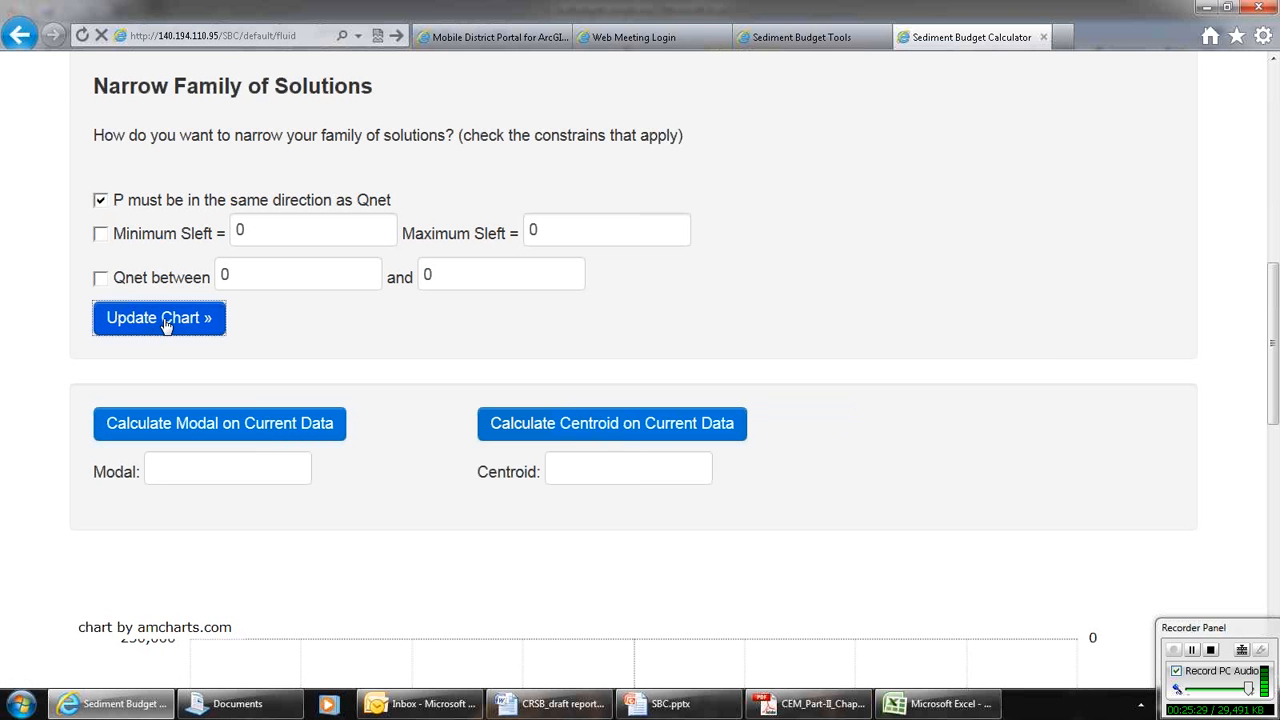
Inspect the narrowed chart and compare the Qnet values of several data points with their net natural bypassing
{"action": "scroll", "coordinate": [165, 326], "scroll_direction": "down", "scroll_amount": 3}
{"action": "scroll", "coordinate": [165, 326], "scroll_direction": "down", "scroll_amount": 3}
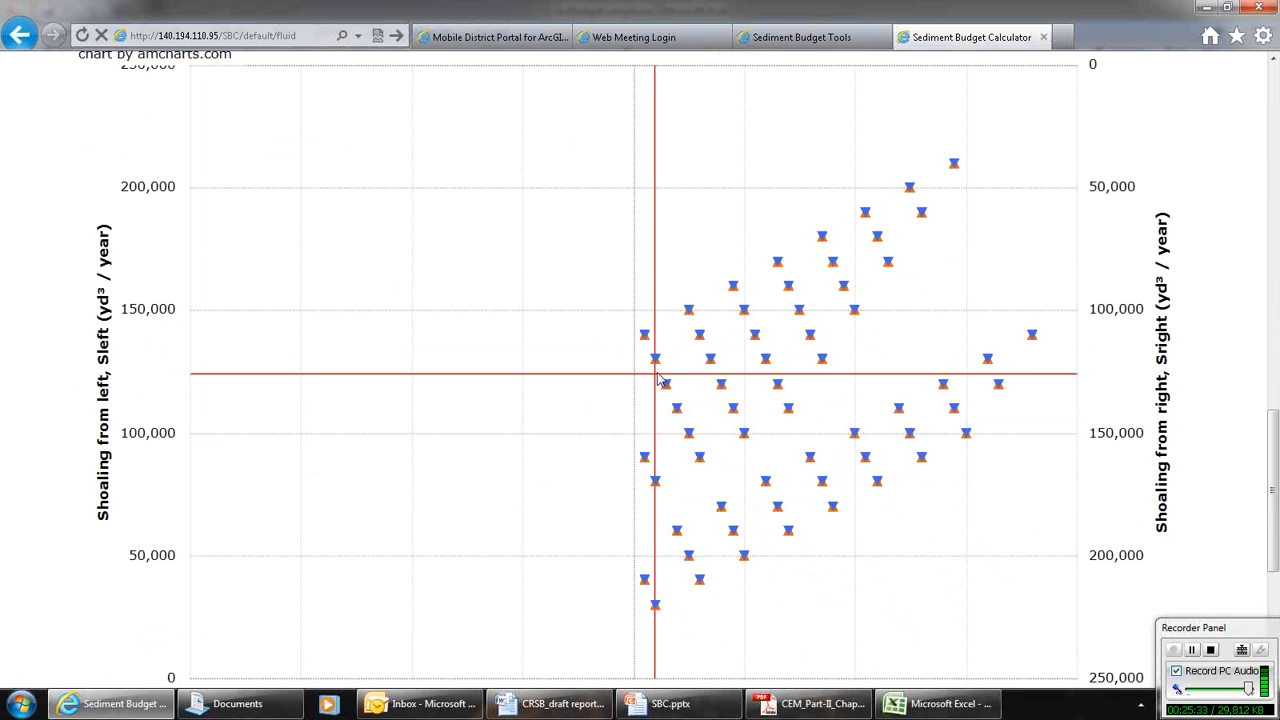
{"action": "scroll", "coordinate": [586, 451], "scroll_direction": "down", "scroll_amount": 2}
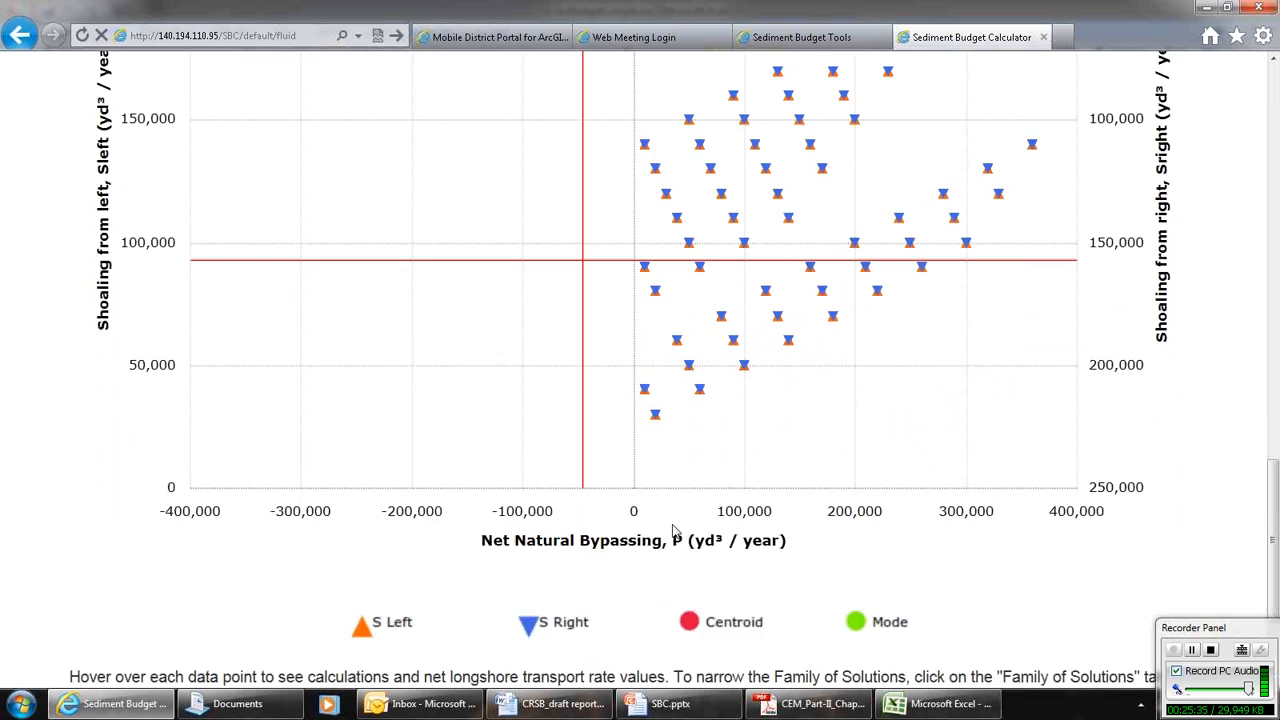
{"action": "mouse_move", "coordinate": [657, 416]}
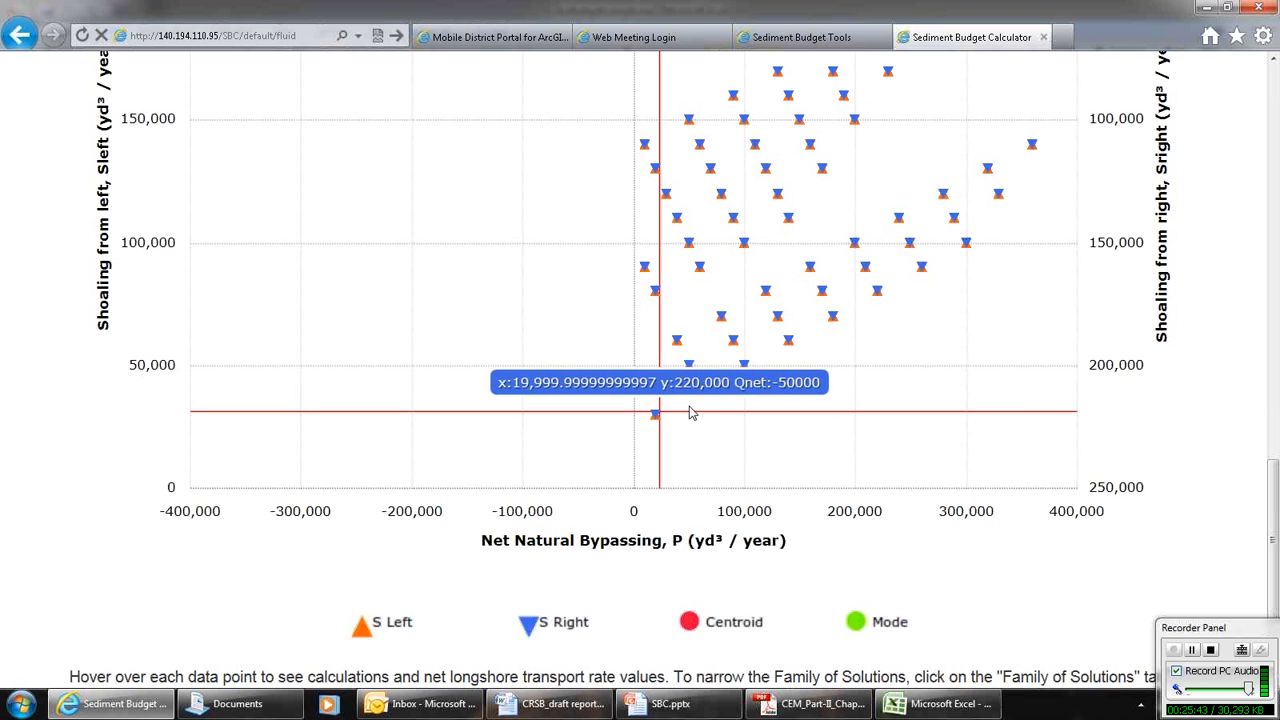
{"action": "mouse_move", "coordinate": [703, 390]}
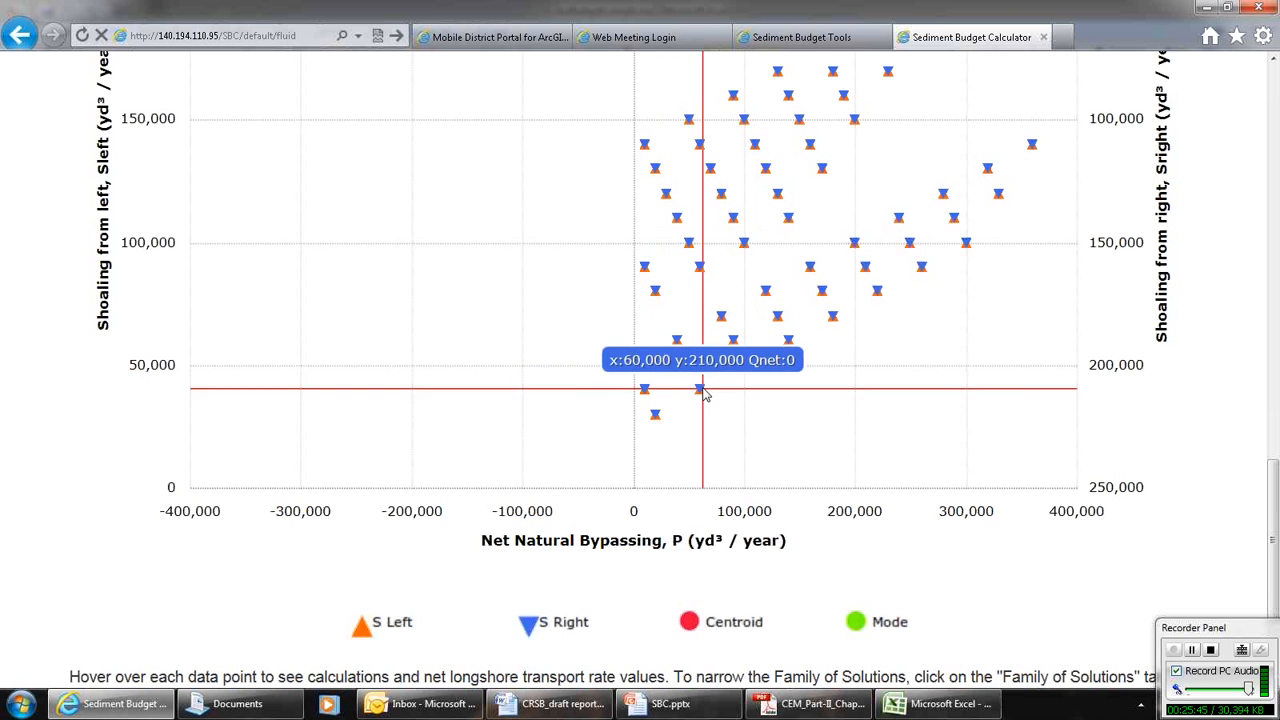
{"action": "mouse_move", "coordinate": [733, 340]}
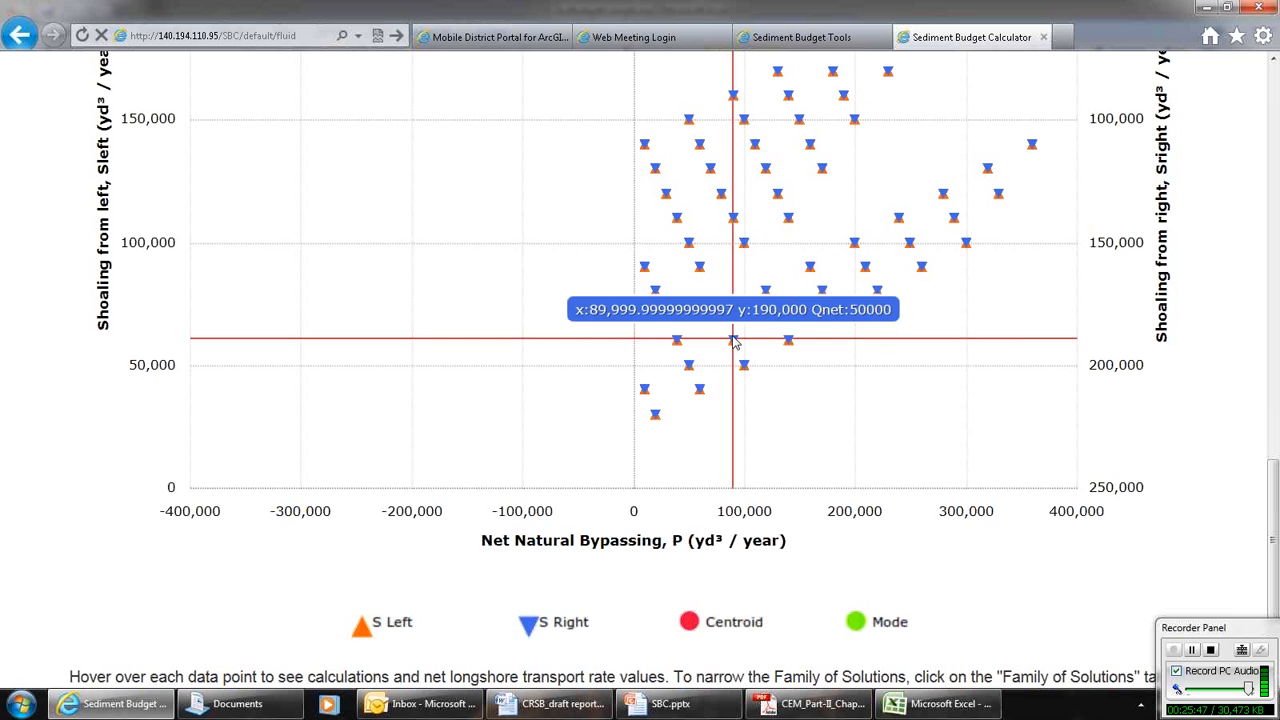
Calculate the modal and the centroid solutions on the current narrowed data
{"action": "mouse_move", "coordinate": [734, 218]}
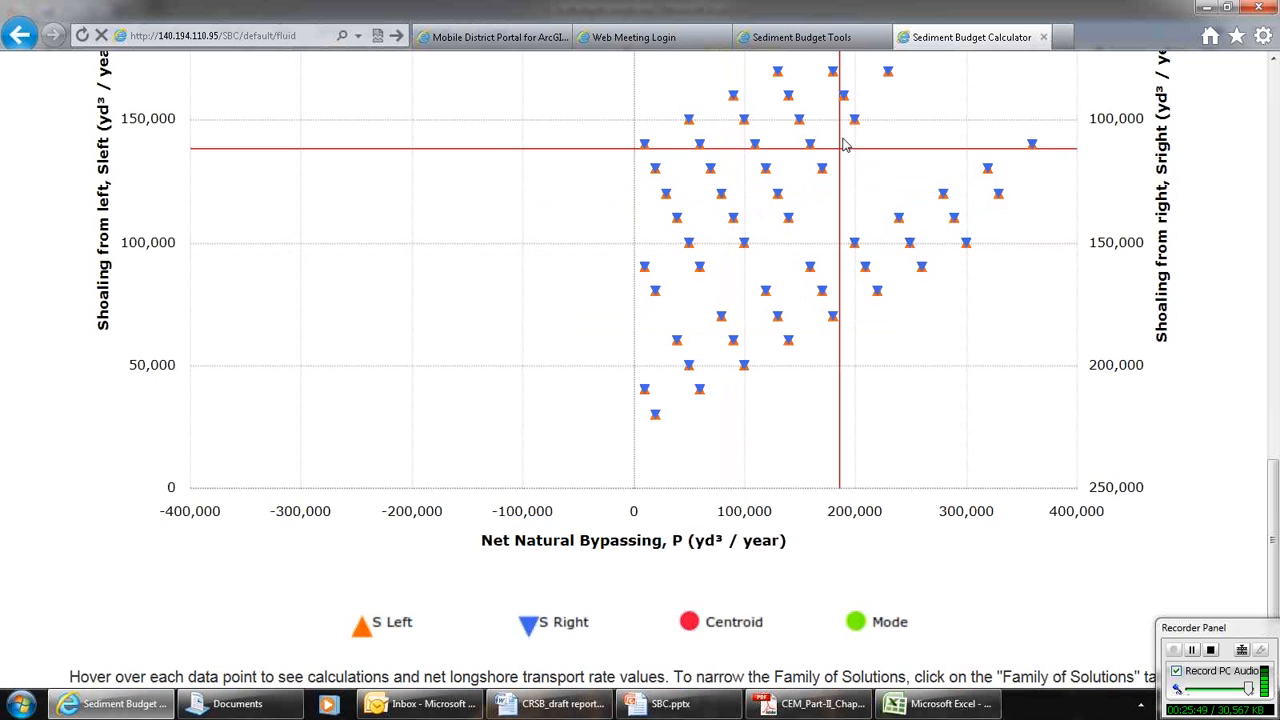
{"action": "scroll", "coordinate": [858, 228], "scroll_direction": "up", "scroll_amount": 2}
{"action": "scroll", "coordinate": [858, 228], "scroll_direction": "up", "scroll_amount": 4}
{"action": "left_click", "coordinate": [243, 238]}
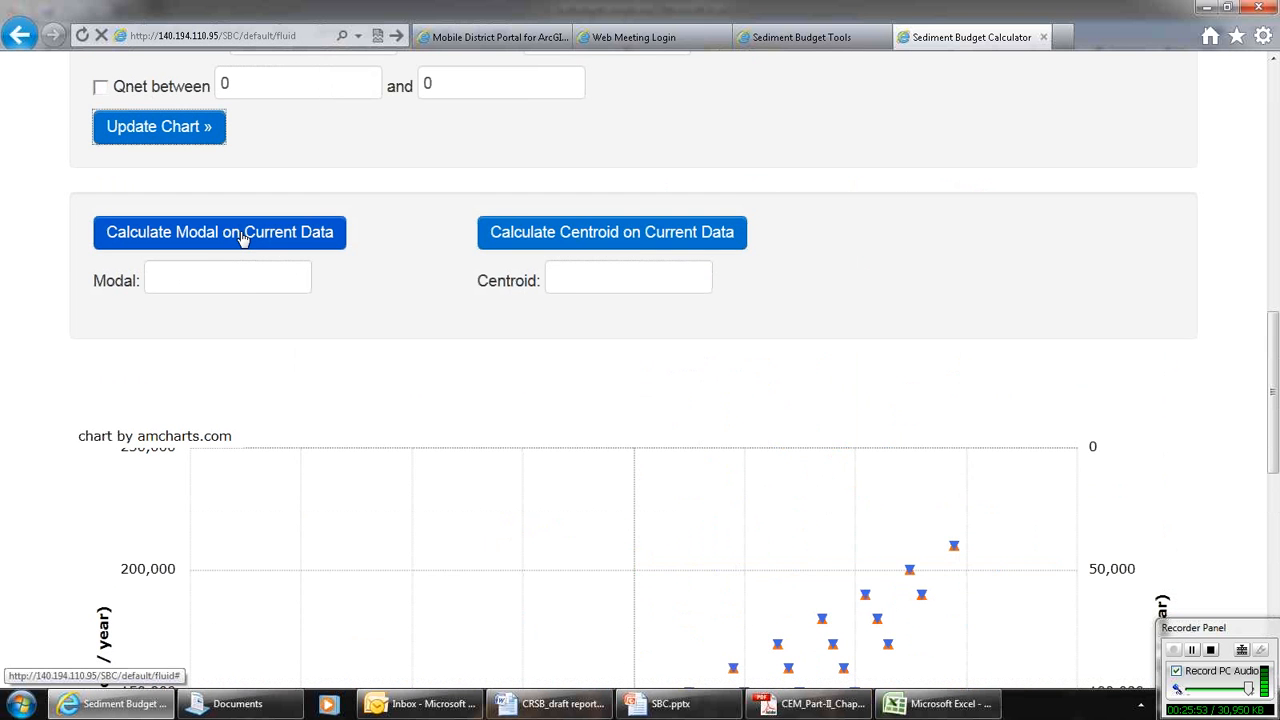
{"action": "left_click", "coordinate": [563, 245]}
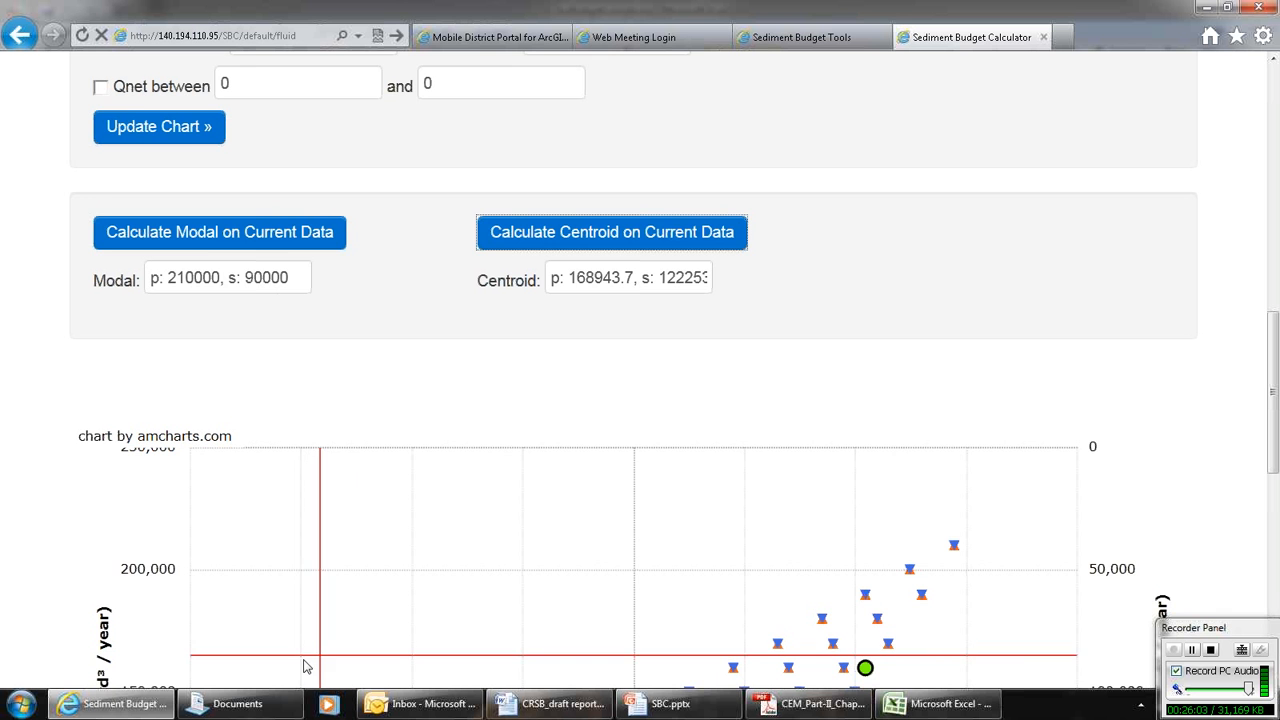
Glance at the exported SedBudgetExample.xlsx data in Excel and switch back to the Sediment Budget Calculator
{"action": "left_click", "coordinate": [912, 704]}
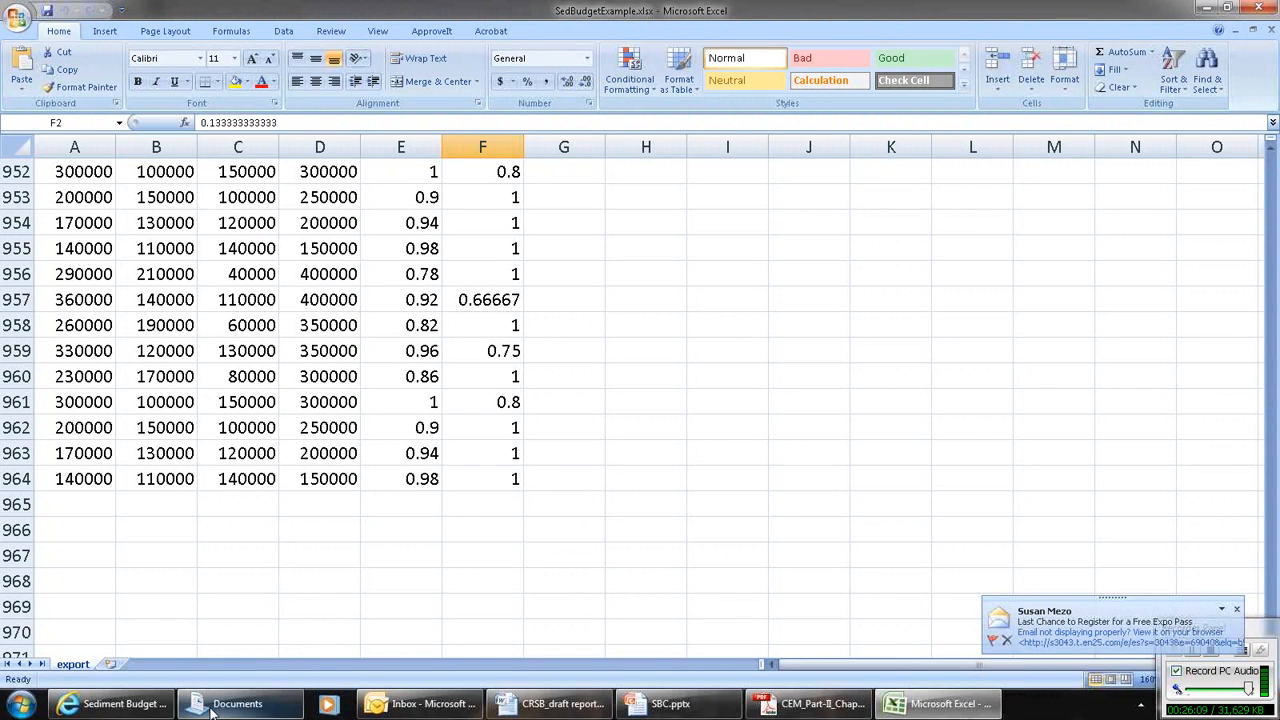
{"action": "mouse_move", "coordinate": [152, 707]}
{"action": "left_click", "coordinate": [571, 620]}
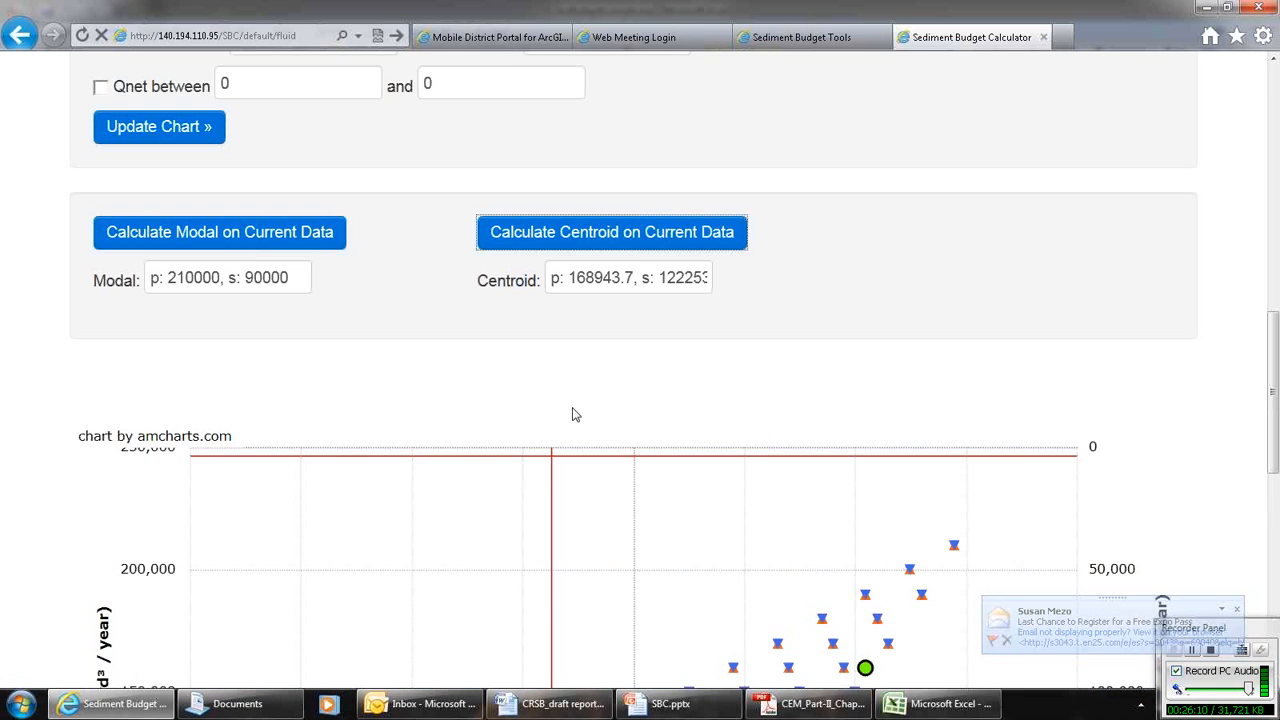
Examine where the centroid and mode markers lie on the narrowed chart and compare them with the surrounding solution points
{"action": "scroll", "coordinate": [575, 420], "scroll_direction": "down", "scroll_amount": 3}
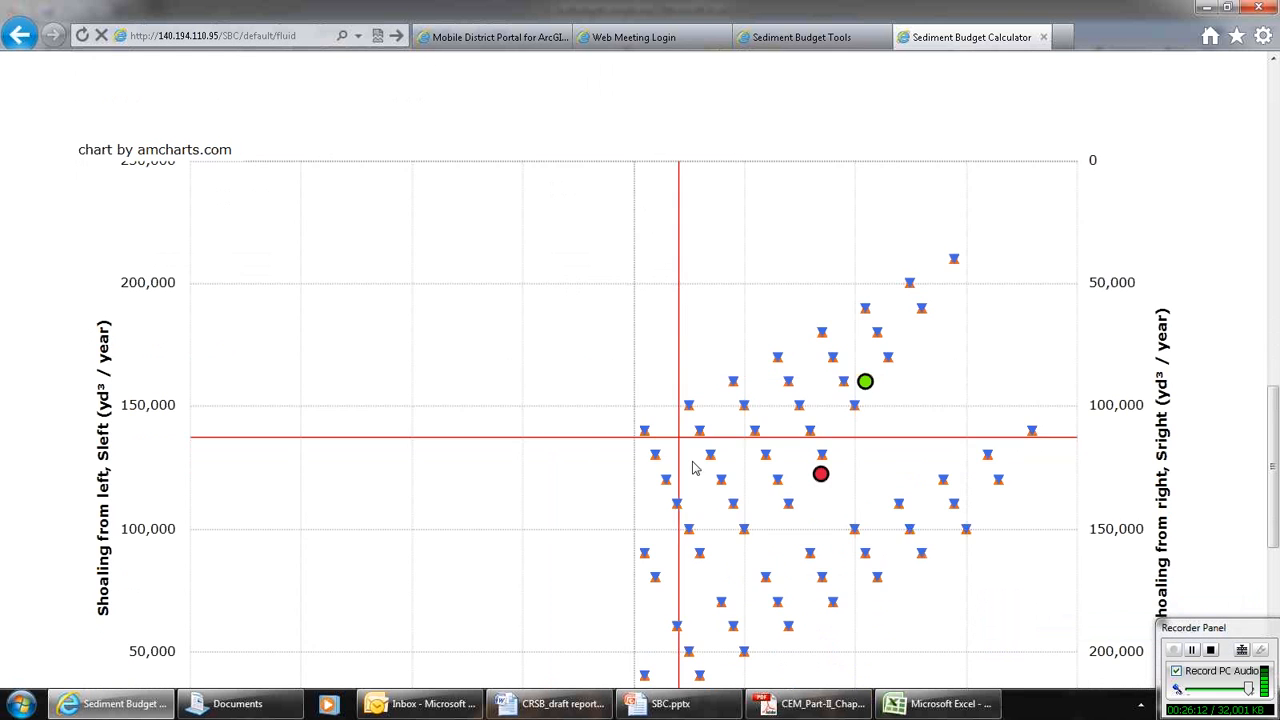
{"action": "scroll", "coordinate": [690, 460], "scroll_direction": "up", "scroll_amount": 3}
{"action": "scroll", "coordinate": [652, 424], "scroll_direction": "down", "scroll_amount": 4}
{"action": "scroll", "coordinate": [652, 424], "scroll_direction": "down", "scroll_amount": 2}
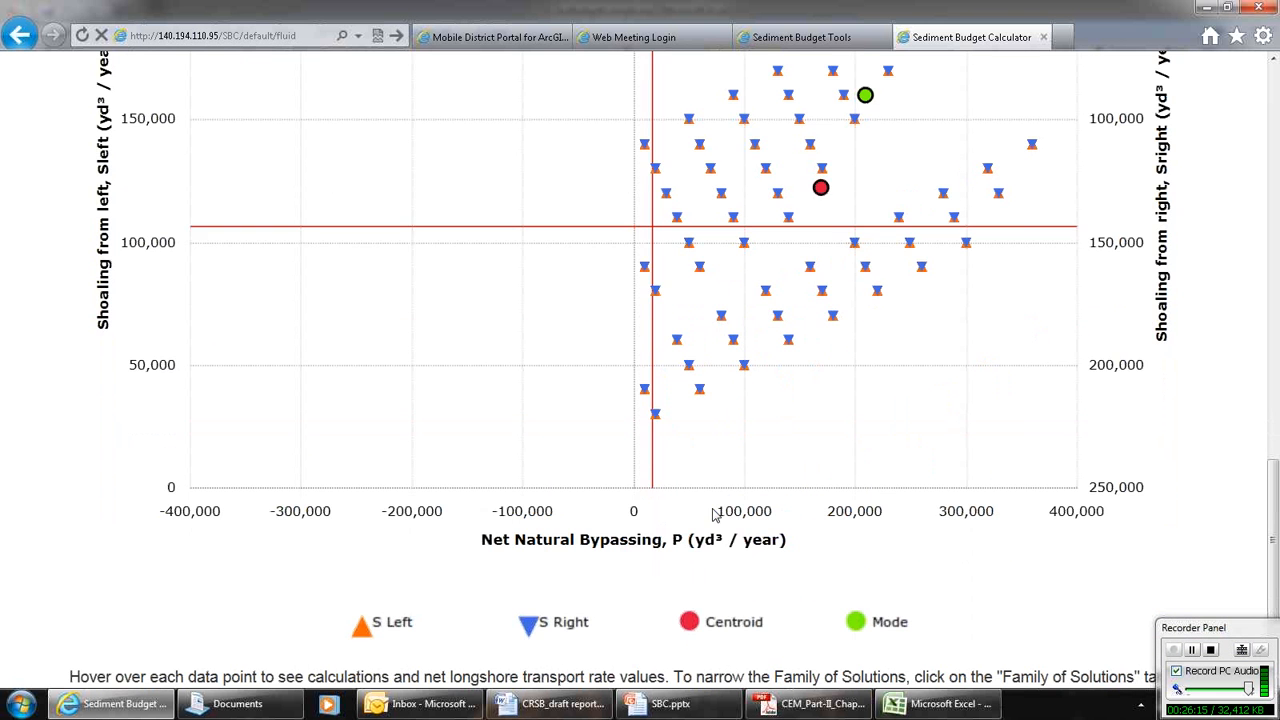
{"action": "scroll", "coordinate": [757, 526], "scroll_direction": "up", "scroll_amount": 1}
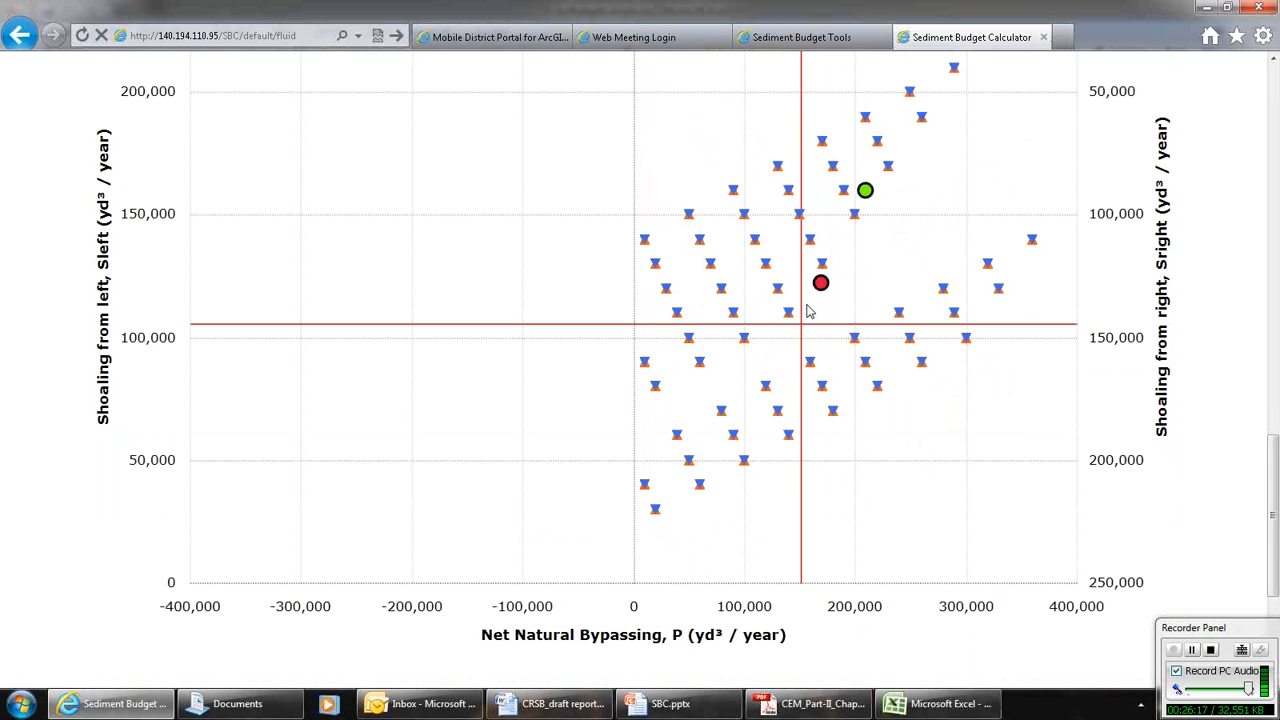
{"action": "mouse_move", "coordinate": [819, 284]}
{"action": "mouse_move", "coordinate": [770, 276]}
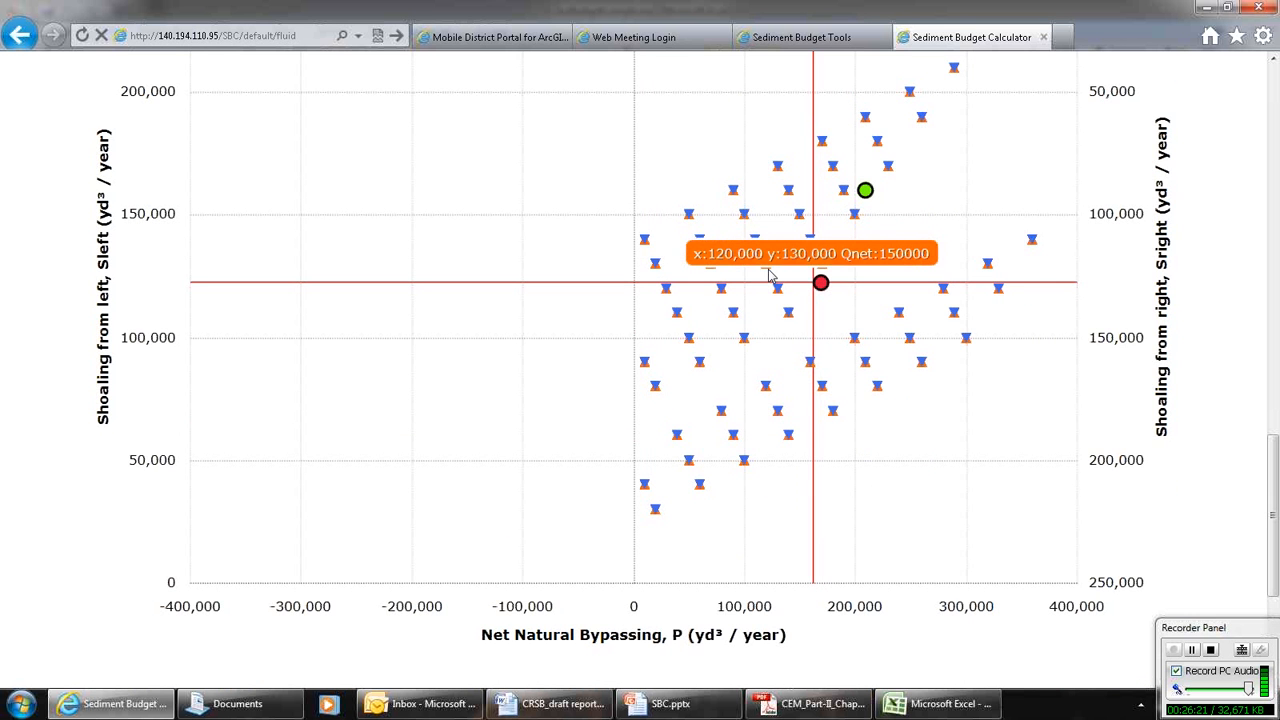
{"action": "mouse_move", "coordinate": [866, 370]}
{"action": "scroll", "coordinate": [866, 370], "scroll_direction": "up", "scroll_amount": 1}
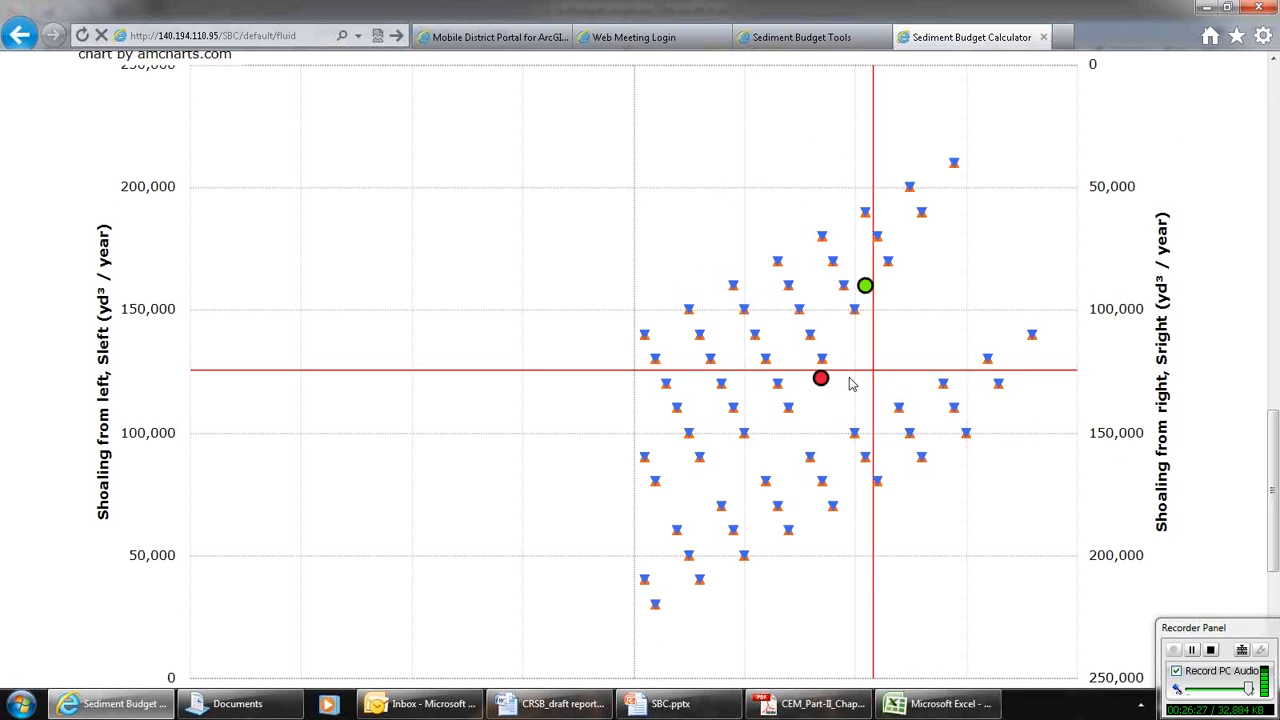
{"action": "scroll", "coordinate": [852, 380], "scroll_direction": "down", "scroll_amount": 3}
{"action": "scroll", "coordinate": [852, 380], "scroll_direction": "up", "scroll_amount": 3}
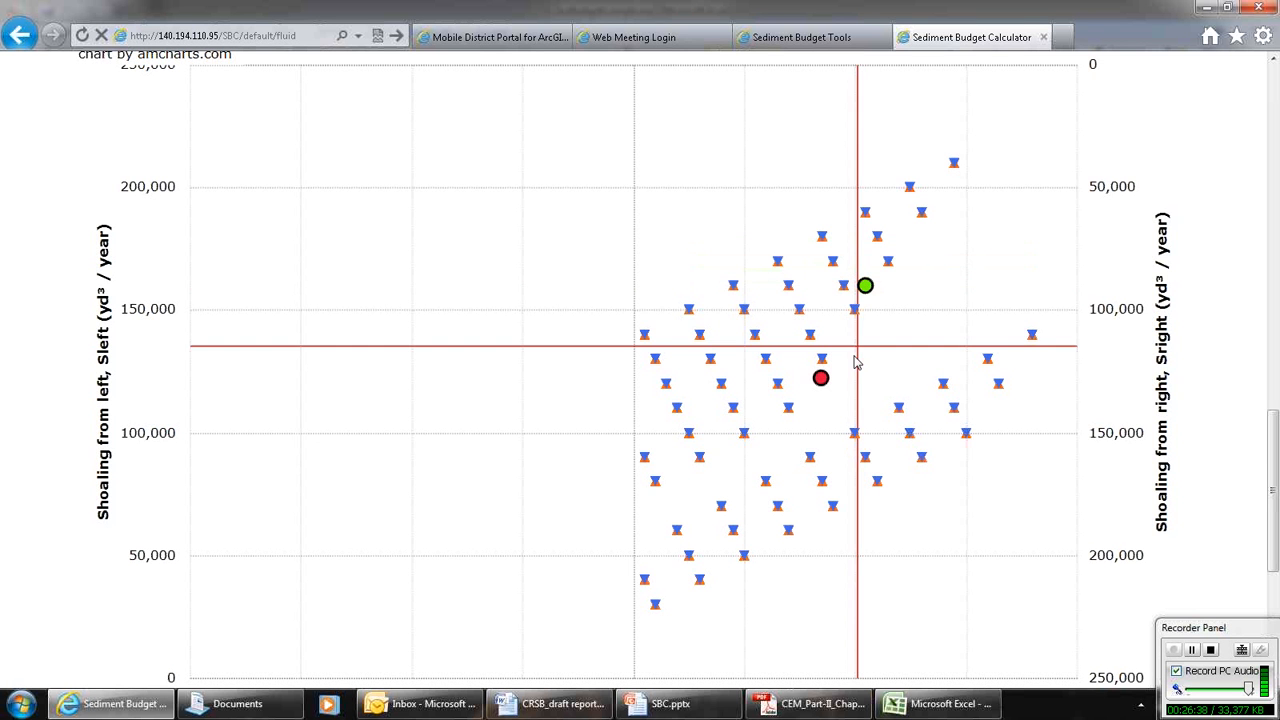
{"action": "mouse_move", "coordinate": [822, 385]}
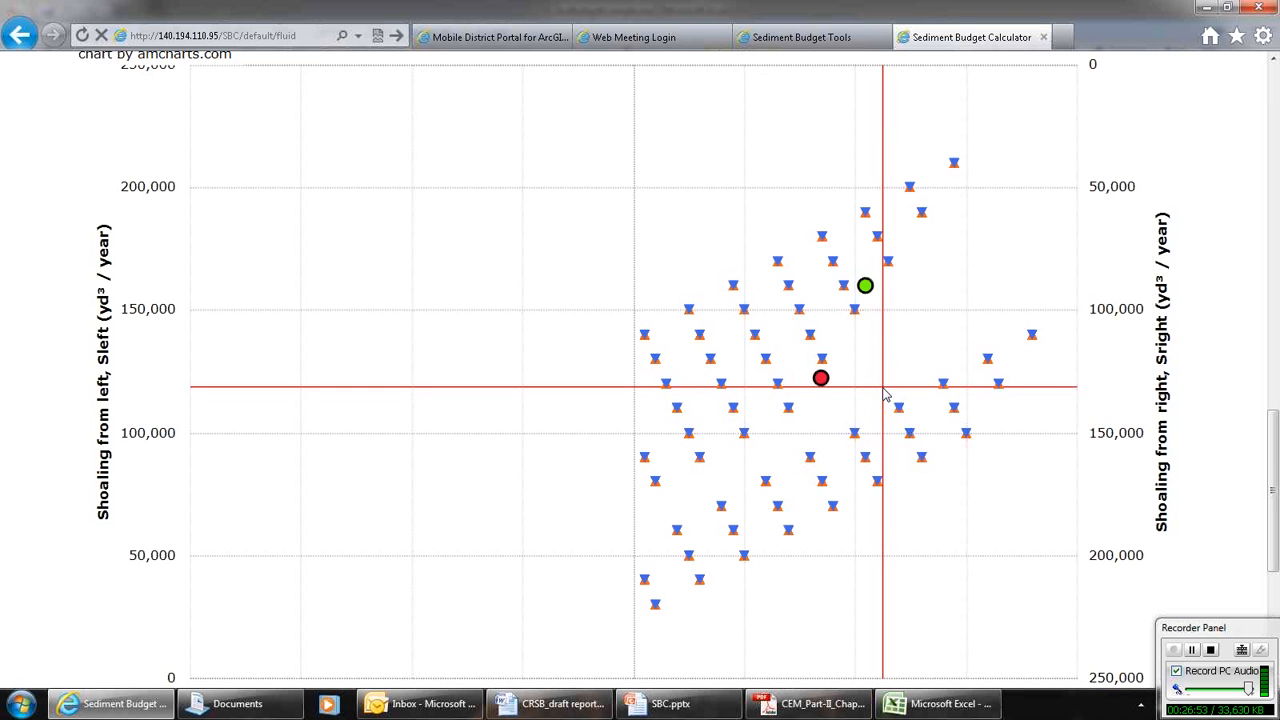
{"action": "scroll", "coordinate": [886, 396], "scroll_direction": "up", "scroll_amount": 1}
{"action": "scroll", "coordinate": [886, 396], "scroll_direction": "down", "scroll_amount": 1}
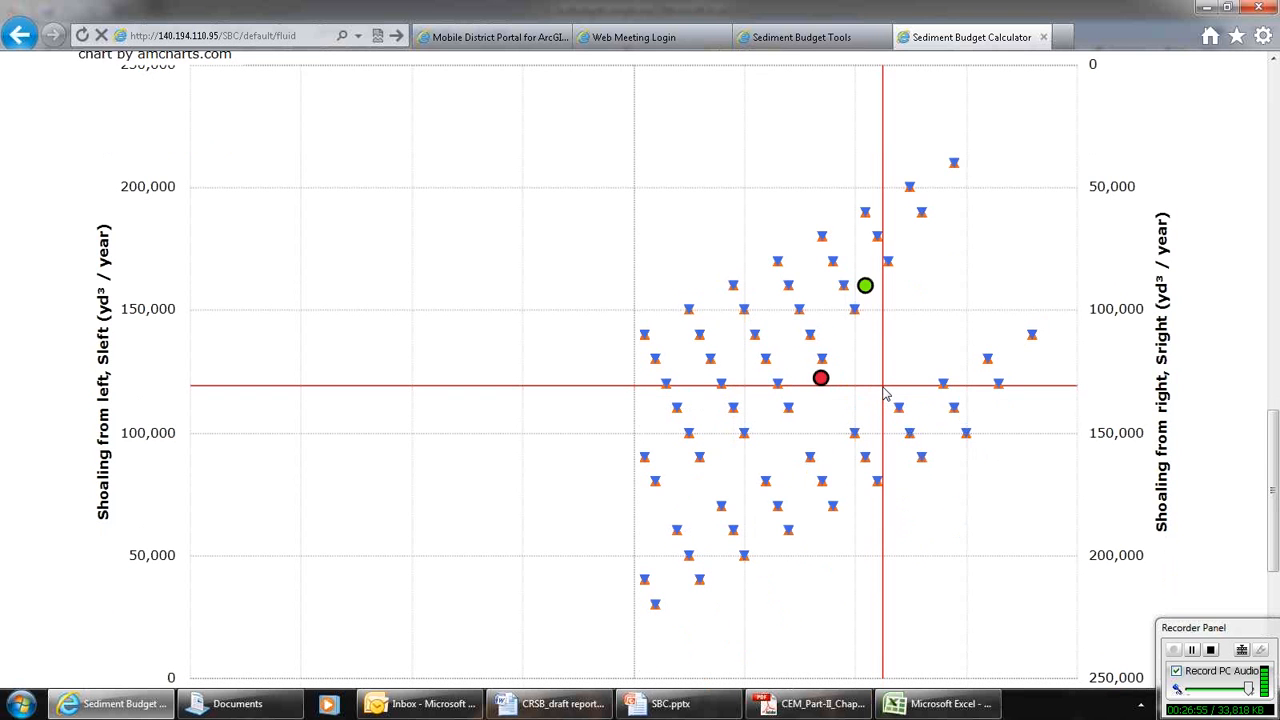
{"action": "scroll", "coordinate": [886, 396], "scroll_direction": "up", "scroll_amount": 3}
{"action": "scroll", "coordinate": [885, 394], "scroll_direction": "down", "scroll_amount": 3}
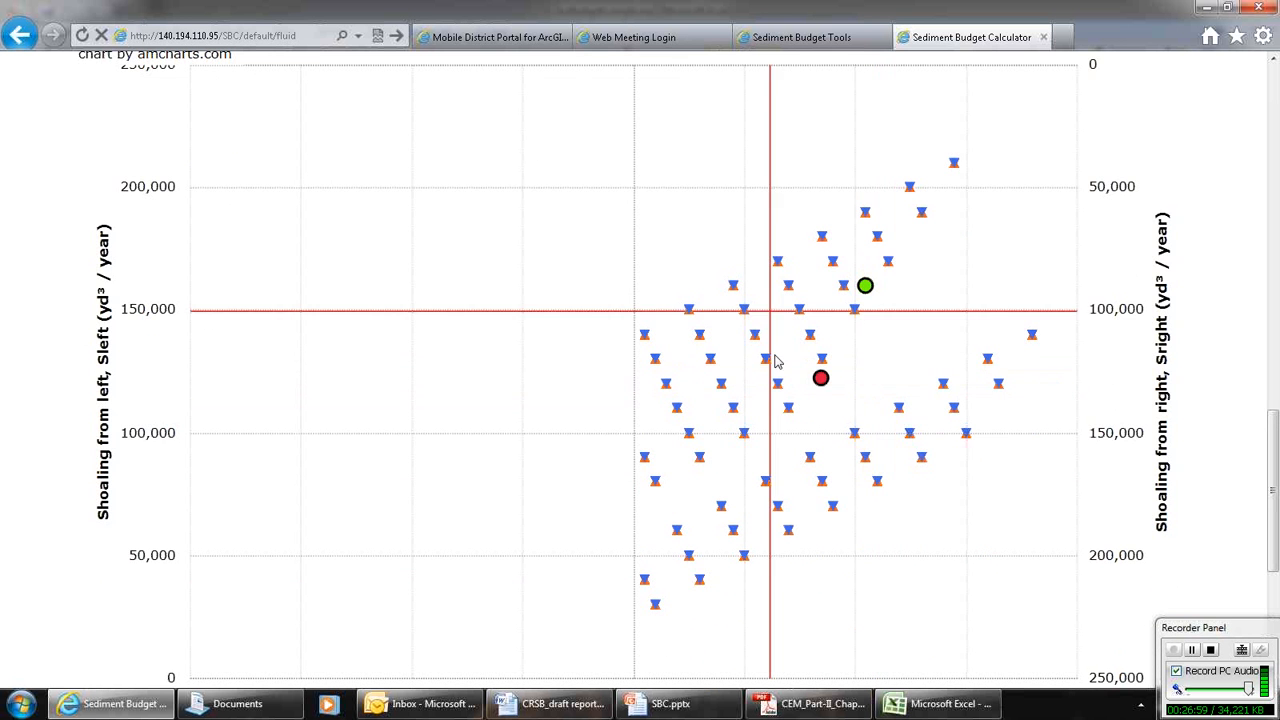
Select the solution point at P 240,000 and Sright 140,000 on the chart, and open the Formulate Traditional Sediment Budget section
{"action": "mouse_move", "coordinate": [899, 410]}
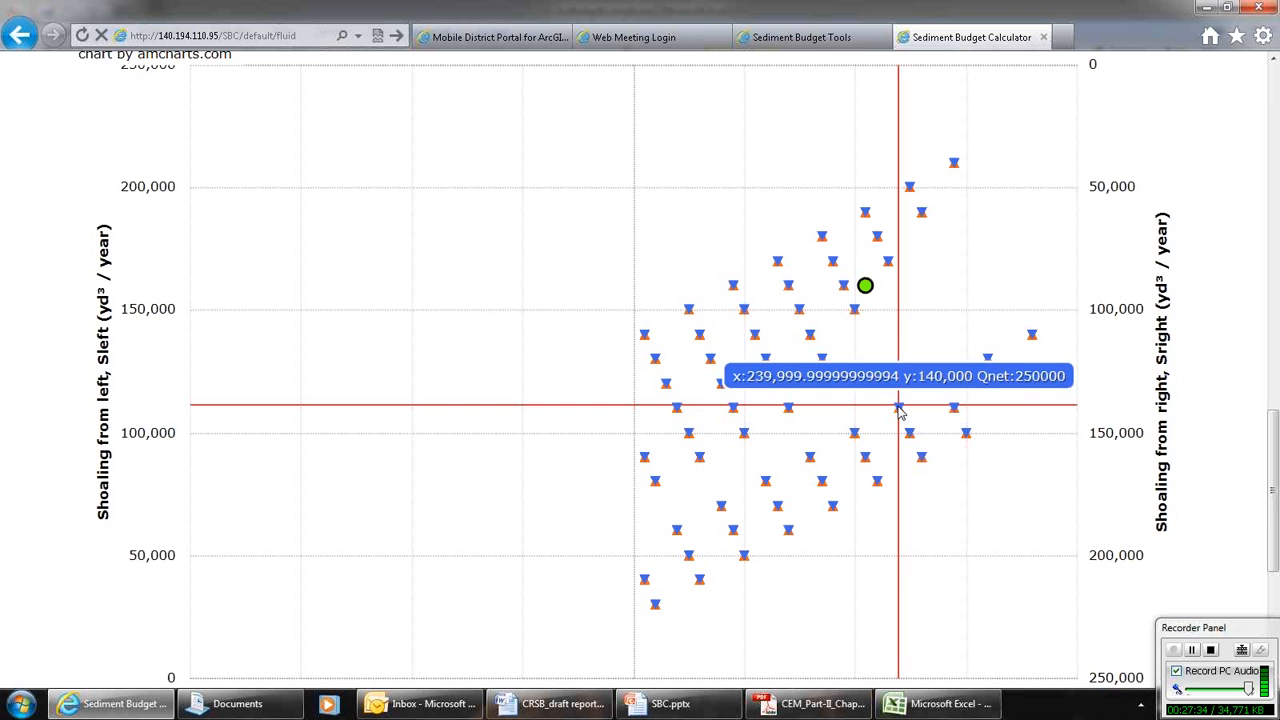
{"action": "left_click", "coordinate": [899, 411]}
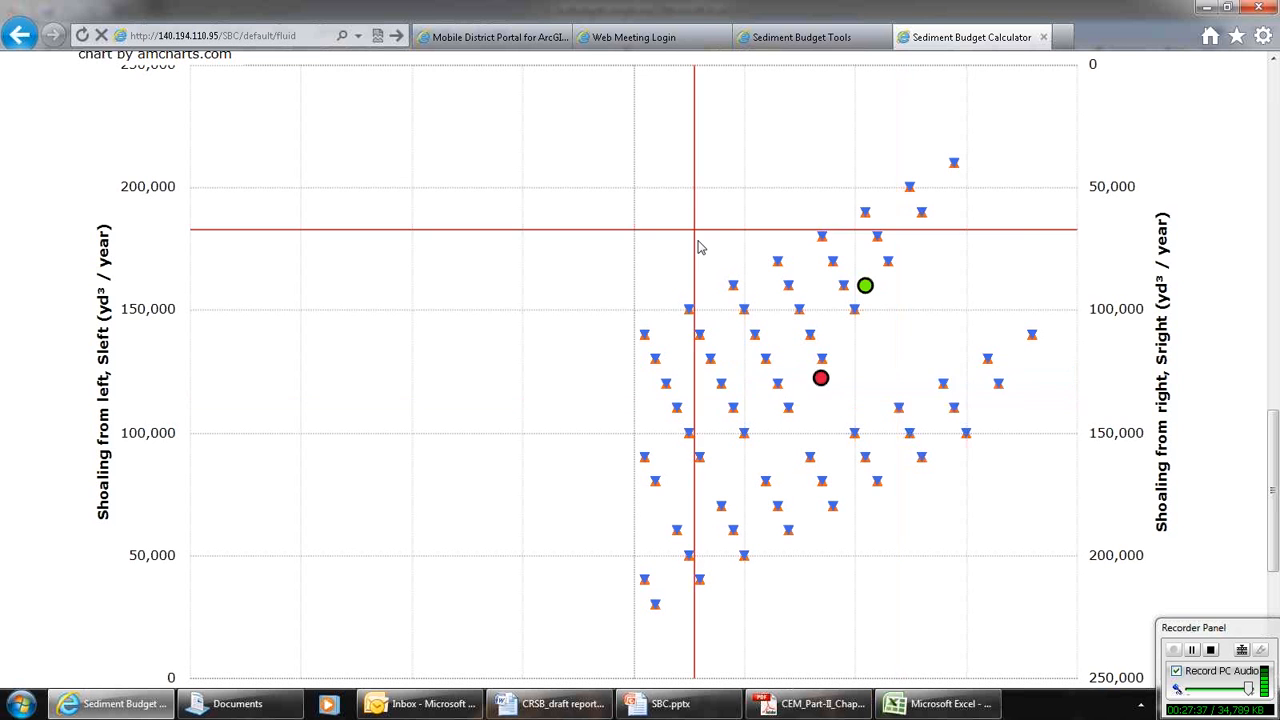
{"action": "scroll", "coordinate": [697, 243], "scroll_direction": "up", "scroll_amount": 8}
{"action": "scroll", "coordinate": [697, 250], "scroll_direction": "up", "scroll_amount": 3}
{"action": "scroll", "coordinate": [531, 420], "scroll_direction": "down", "scroll_amount": 1}
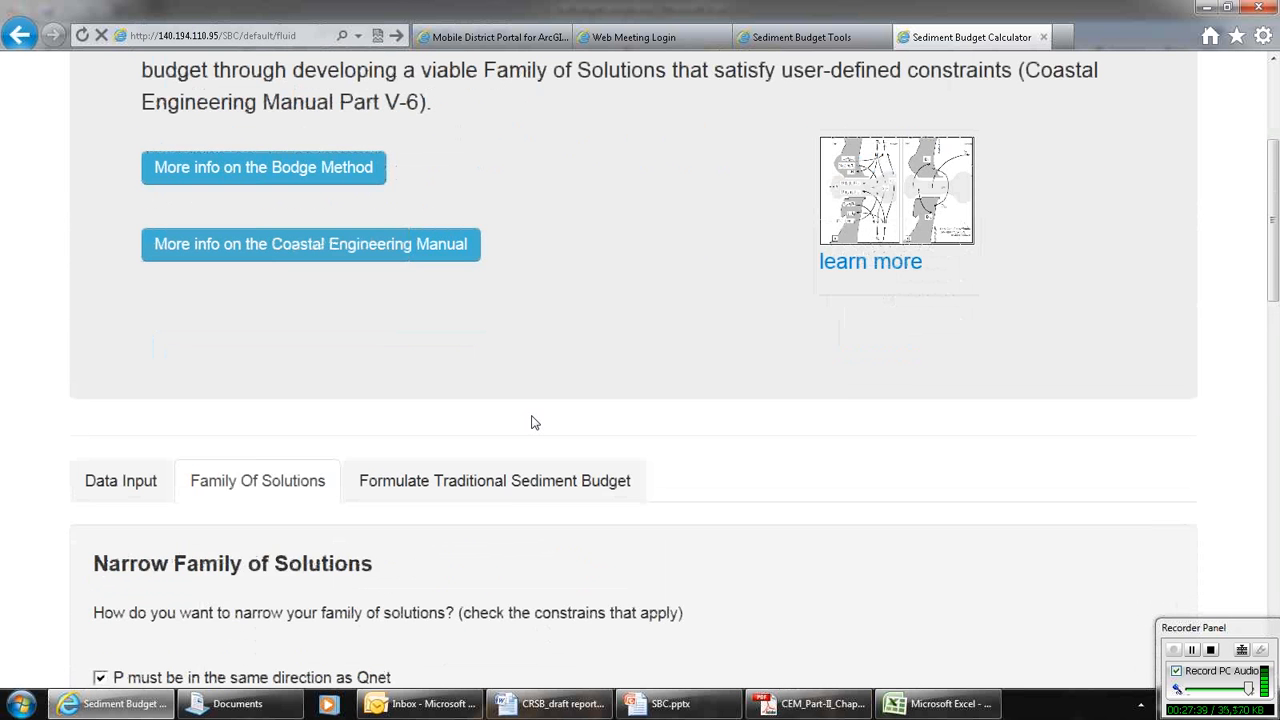
{"action": "left_click", "coordinate": [508, 481]}
Review the given inputs, the selected solution's values and the calculated values of the traditional sediment budget
{"action": "scroll", "coordinate": [505, 483], "scroll_direction": "down", "scroll_amount": 4}
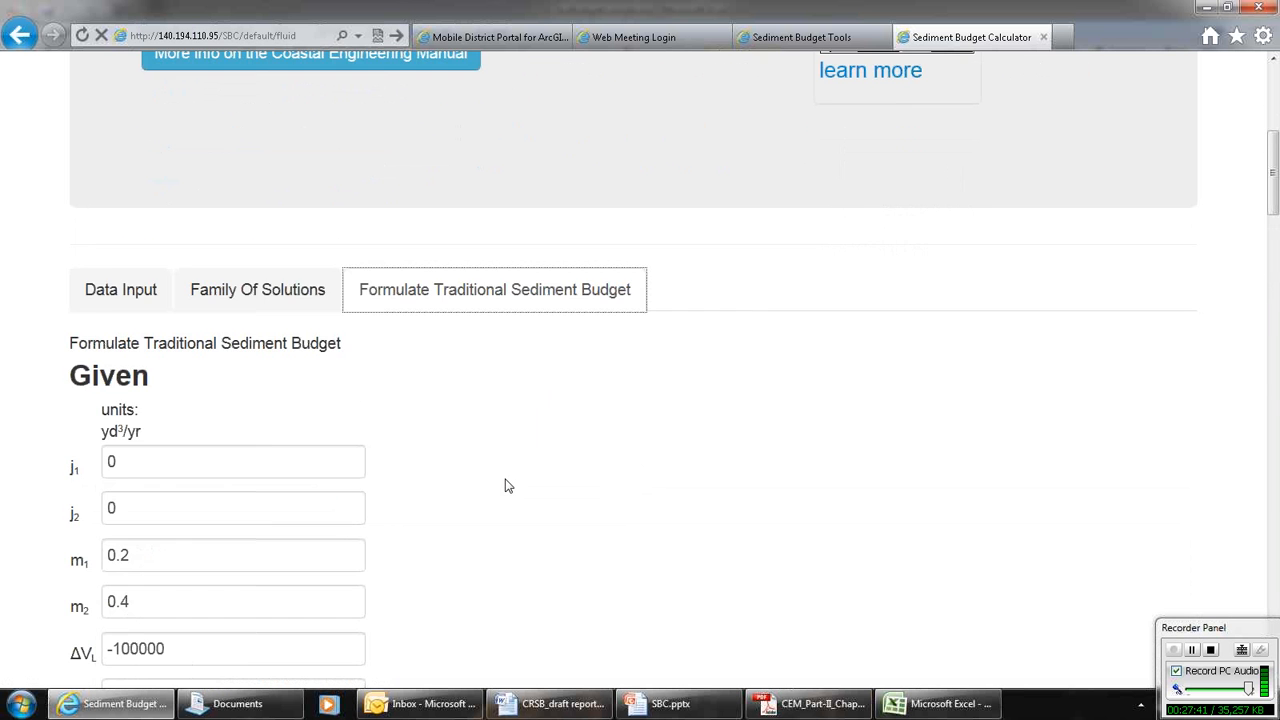
{"action": "scroll", "coordinate": [506, 480], "scroll_direction": "down", "scroll_amount": 1}
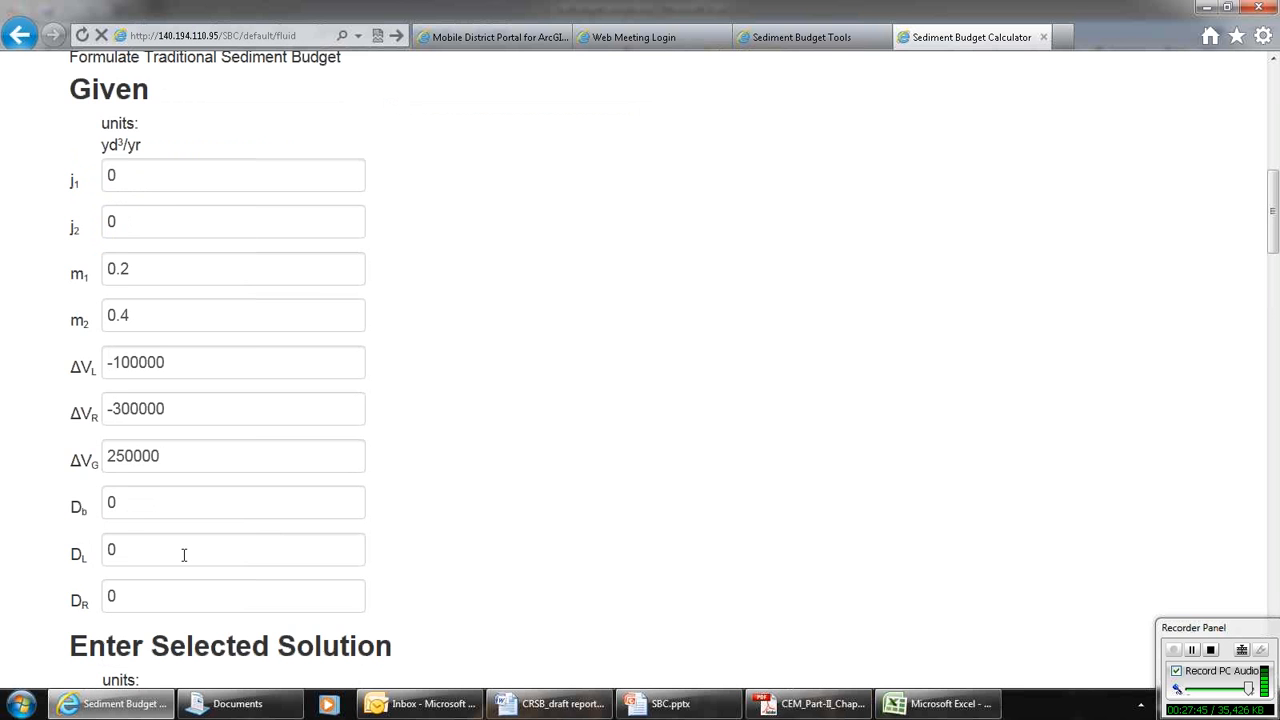
{"action": "scroll", "coordinate": [183, 554], "scroll_direction": "down", "scroll_amount": 4}
{"action": "scroll", "coordinate": [183, 554], "scroll_direction": "down", "scroll_amount": 4}
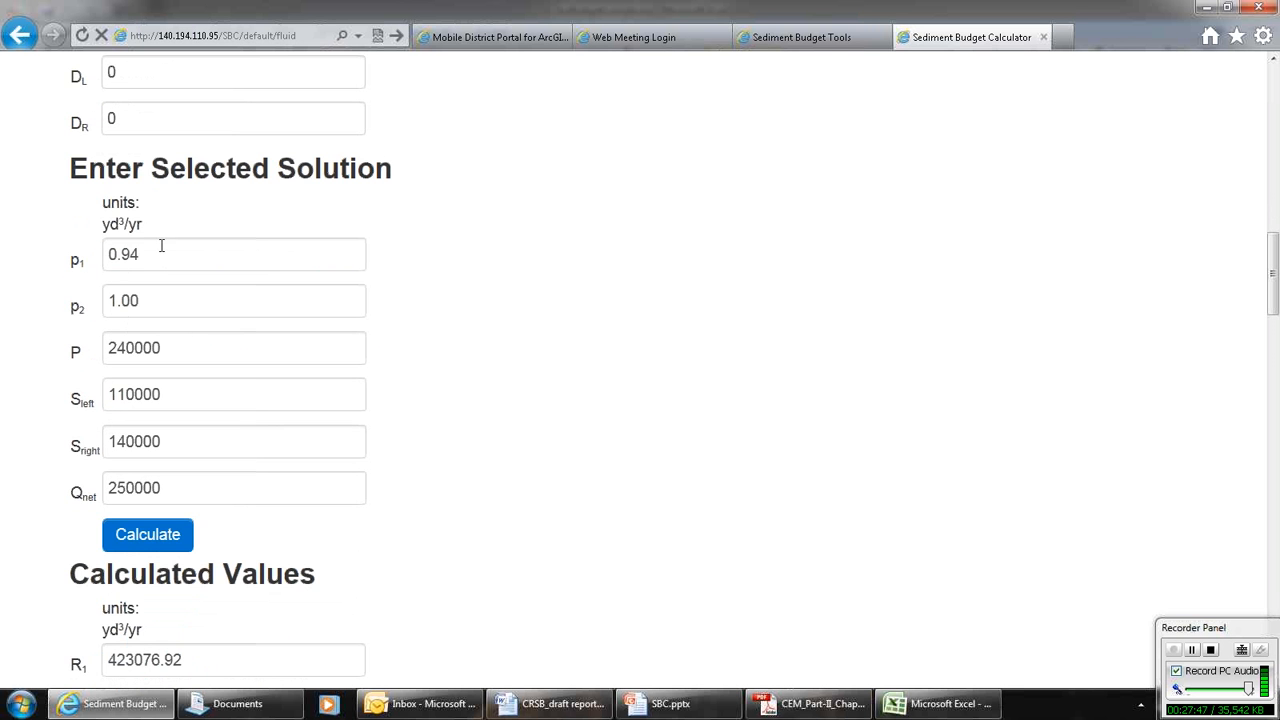
{"action": "scroll", "coordinate": [153, 428], "scroll_direction": "down", "scroll_amount": 4}
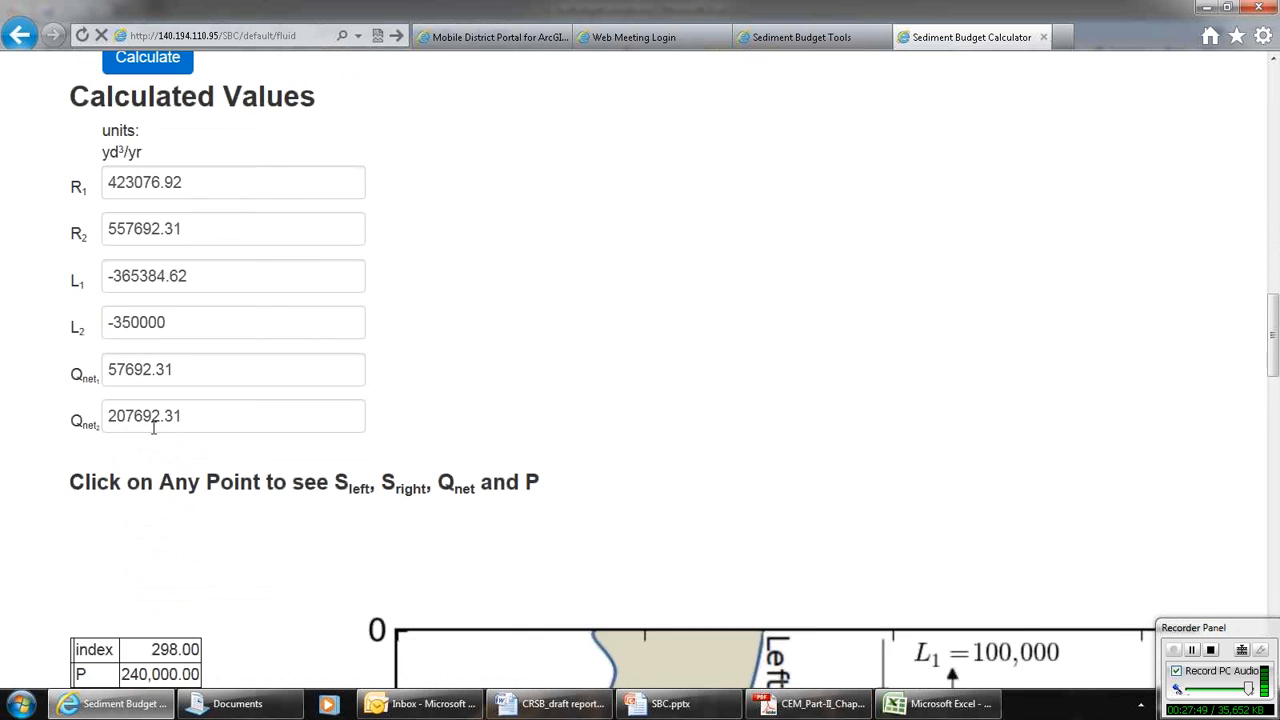
{"action": "scroll", "coordinate": [155, 433], "scroll_direction": "down", "scroll_amount": 2}
Examine the selected solution's results table and the full inlet diagram, including the transport pathways, shoreline volume changes and net transport rates
{"action": "scroll", "coordinate": [155, 433], "scroll_direction": "down", "scroll_amount": 6}
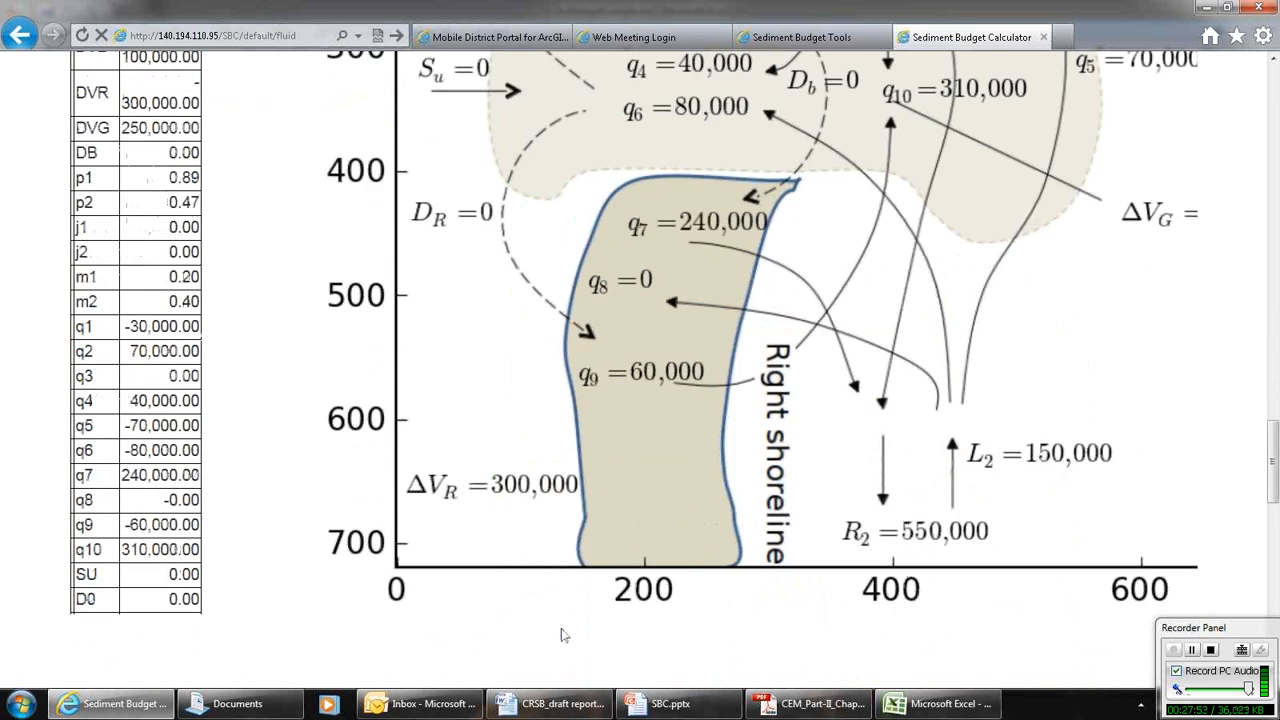
{"action": "scroll", "coordinate": [563, 635], "scroll_direction": "down", "scroll_amount": 1}
{"action": "scroll", "coordinate": [250, 571], "scroll_direction": "up", "scroll_amount": 6}
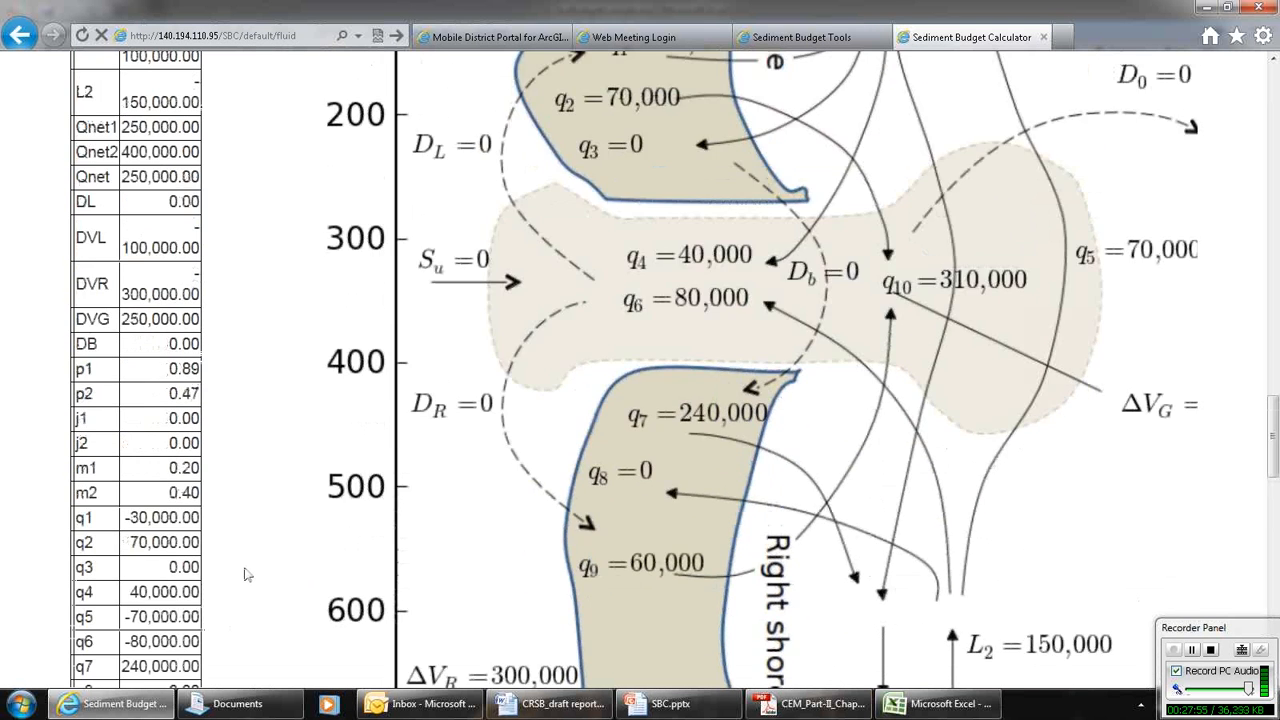
{"action": "scroll", "coordinate": [190, 350], "scroll_direction": "up", "scroll_amount": 1}
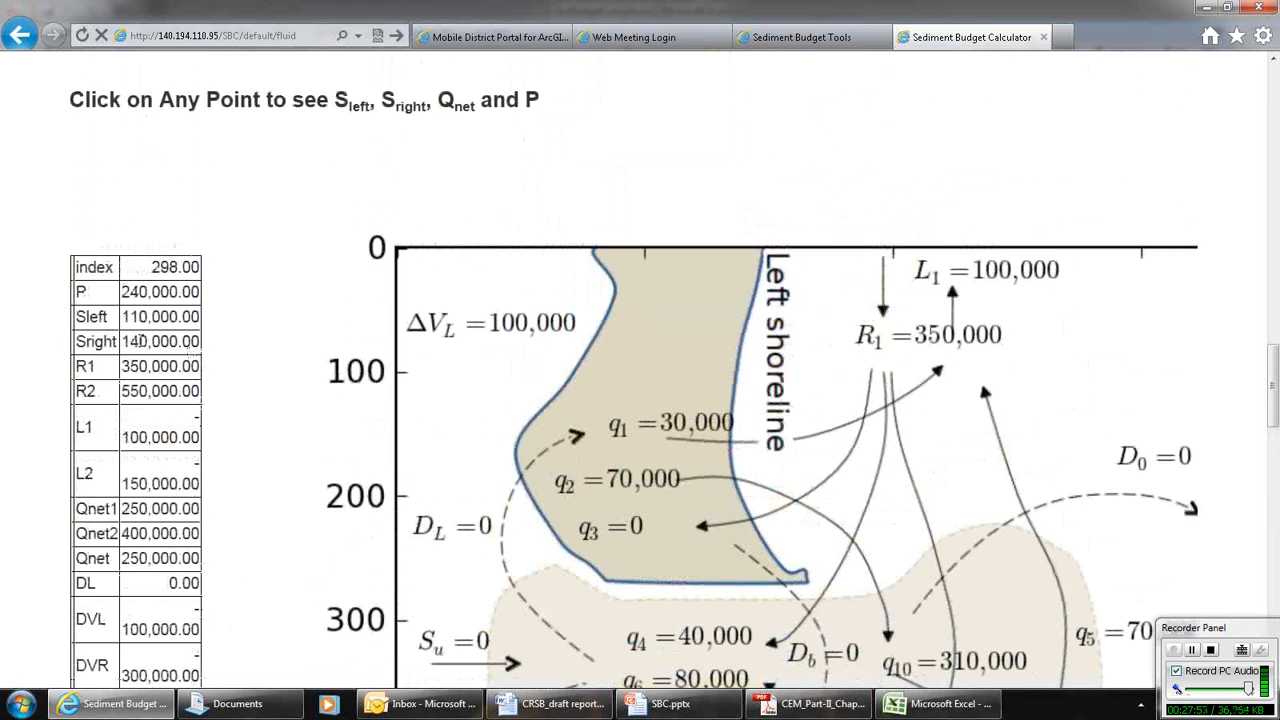
{"action": "scroll", "coordinate": [141, 341], "scroll_direction": "down", "scroll_amount": 1}
{"action": "scroll", "coordinate": [141, 341], "scroll_direction": "down", "scroll_amount": 2}
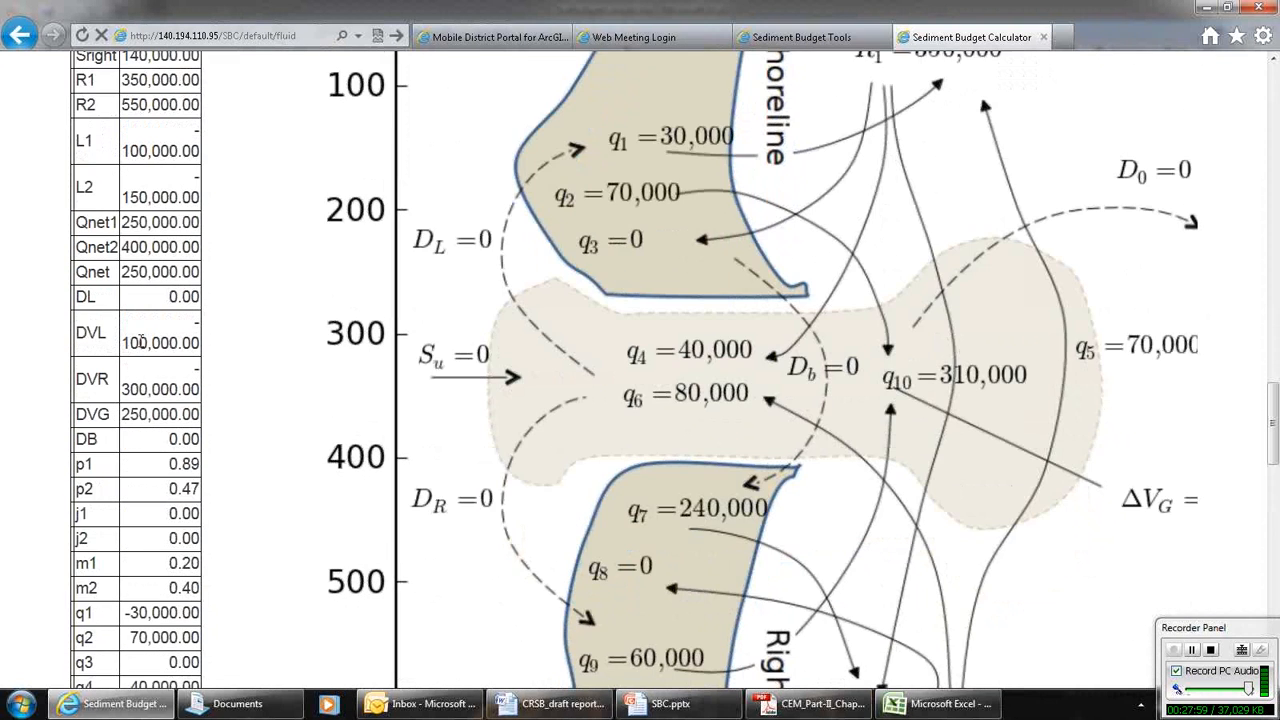
{"action": "scroll", "coordinate": [141, 346], "scroll_direction": "down", "scroll_amount": 2}
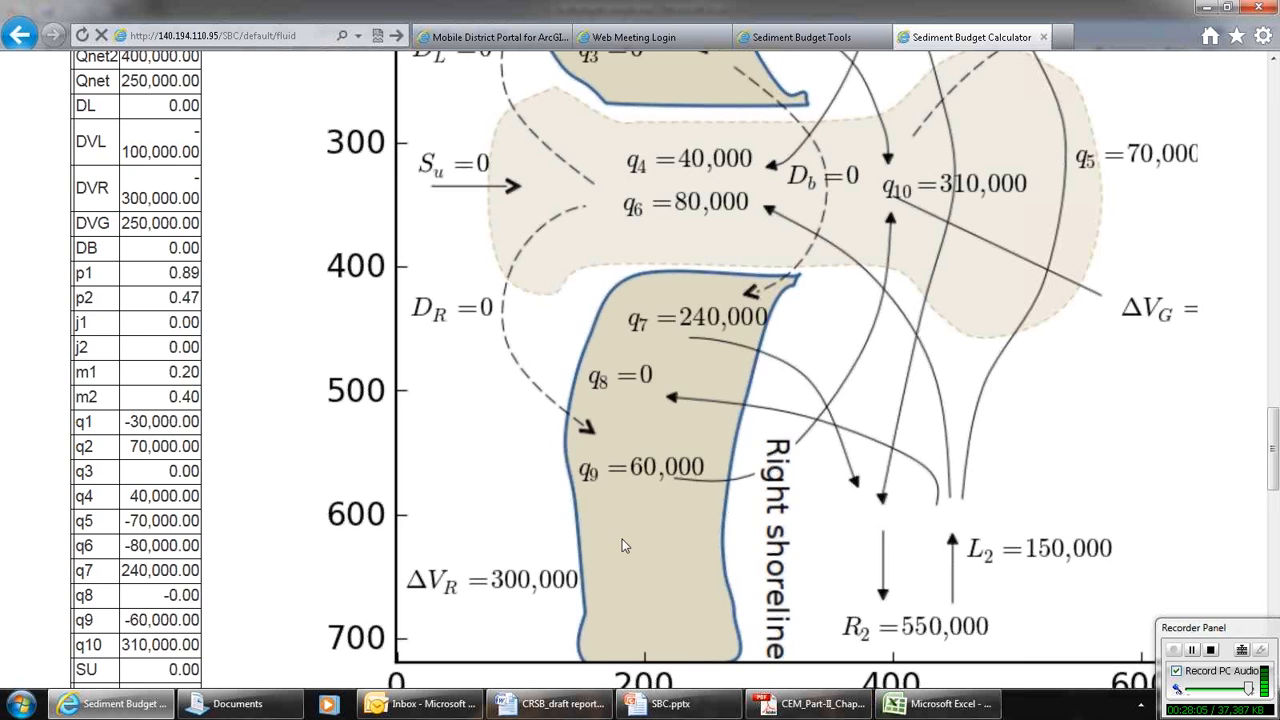
{"action": "scroll", "coordinate": [622, 539], "scroll_direction": "down", "scroll_amount": 1}
{"action": "scroll", "coordinate": [560, 593], "scroll_direction": "down", "scroll_amount": 1}
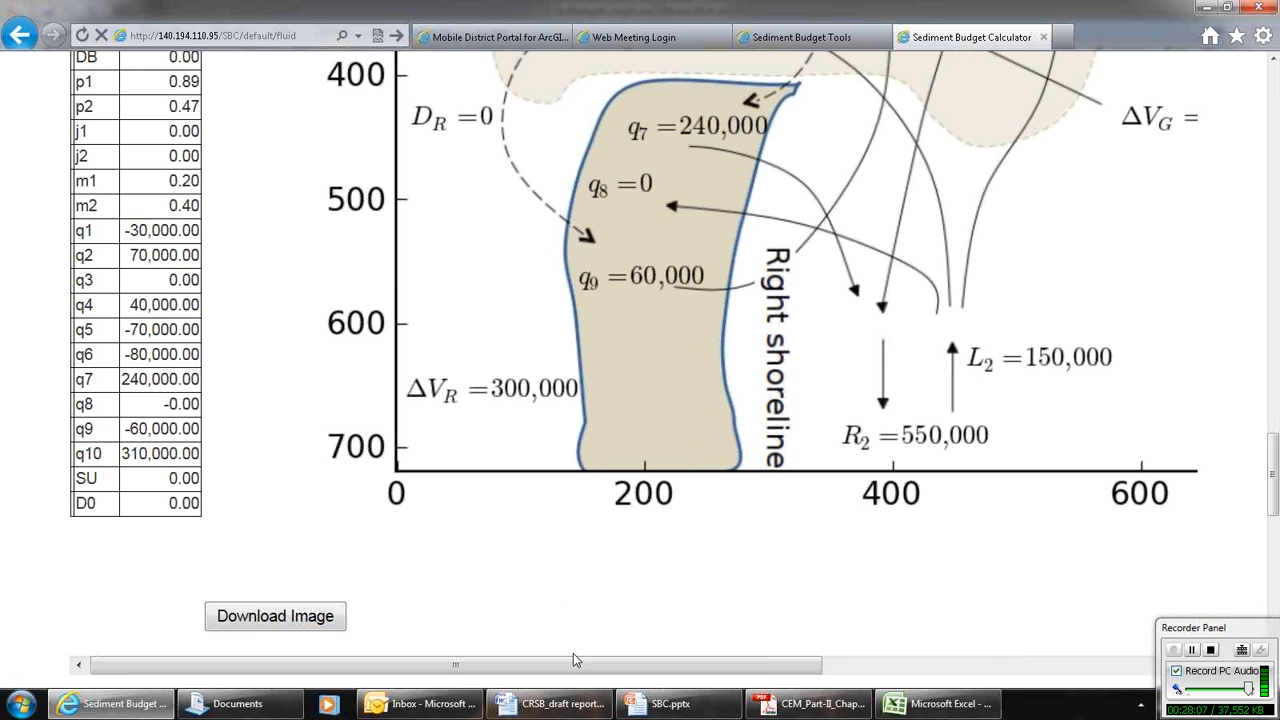
{"action": "scroll", "coordinate": [568, 669], "scroll_direction": "right", "scroll_amount": 1}
{"action": "left_click_drag", "start_coordinate": [568, 669], "coordinate": [745, 678]}
{"action": "scroll", "coordinate": [723, 643], "scroll_direction": "up", "scroll_amount": 2}
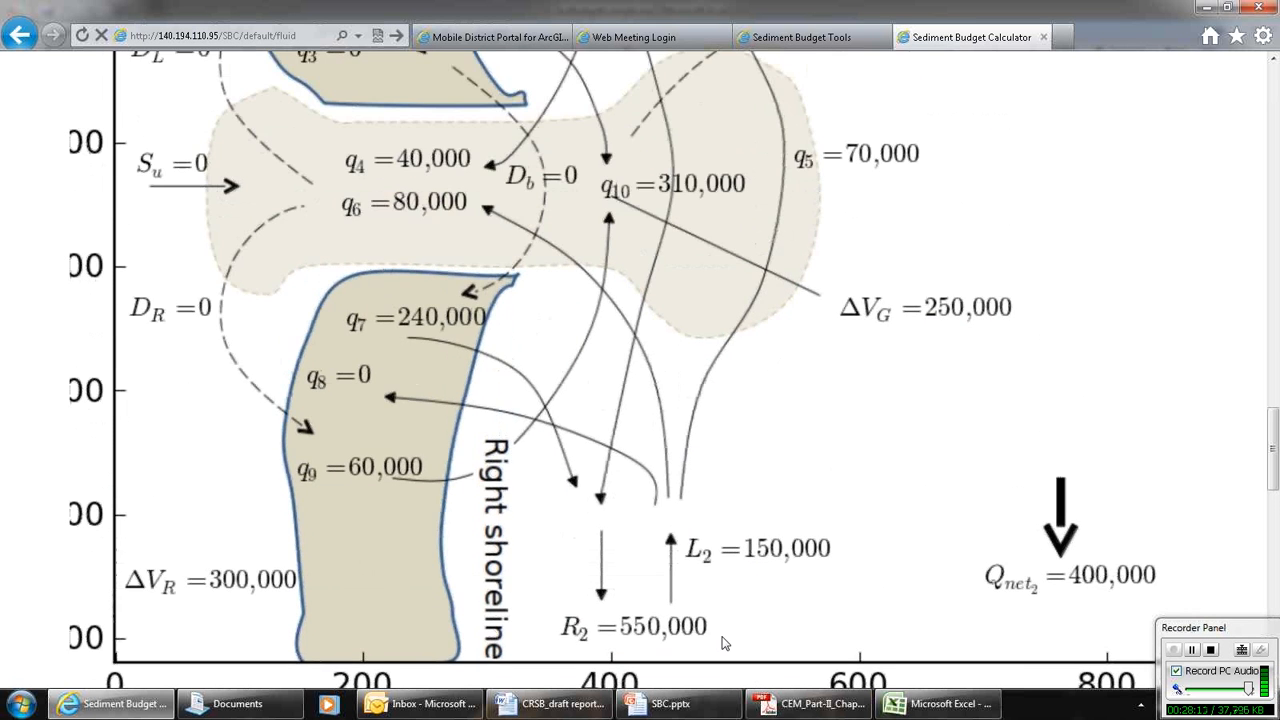